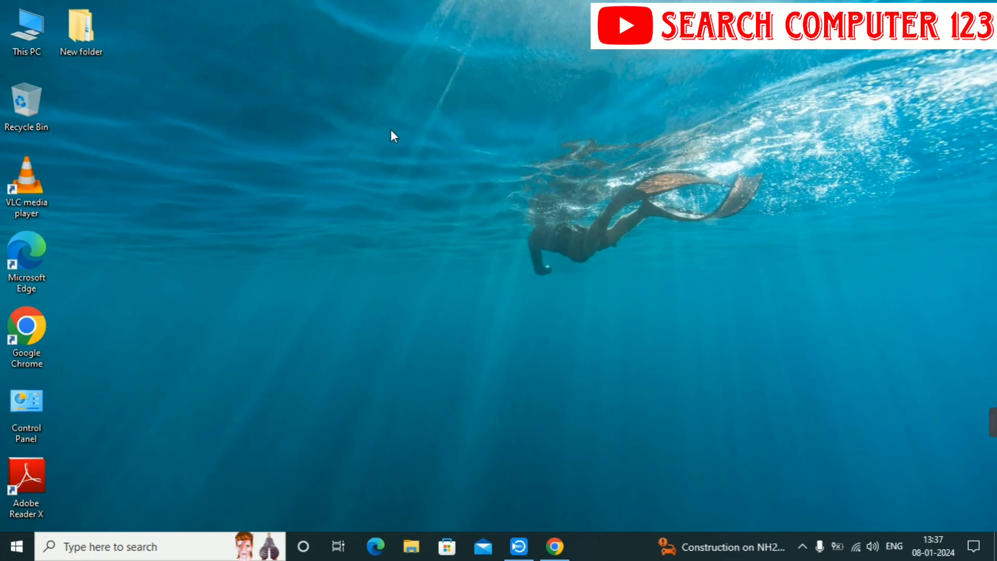
{"action": "right_click", "coordinate": [391, 131]}
{"action": "left_click", "coordinate": [478, 173]}
Step: Open Windows Security's Virus & threat protection settings by way of the Update & Security section of Windows Settings
{"action": "left_click", "coordinate": [17, 546]}
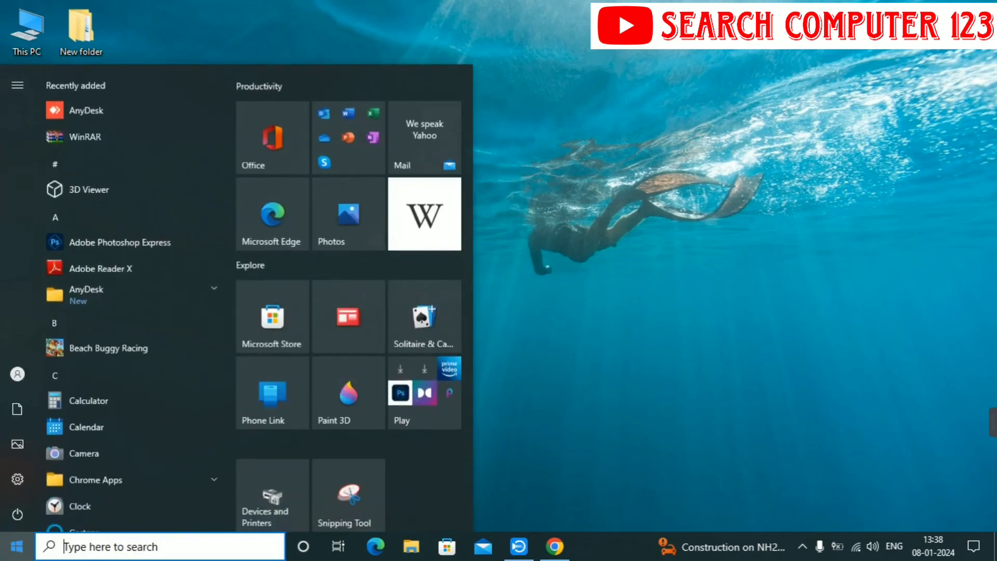
{"action": "left_click", "coordinate": [26, 485]}
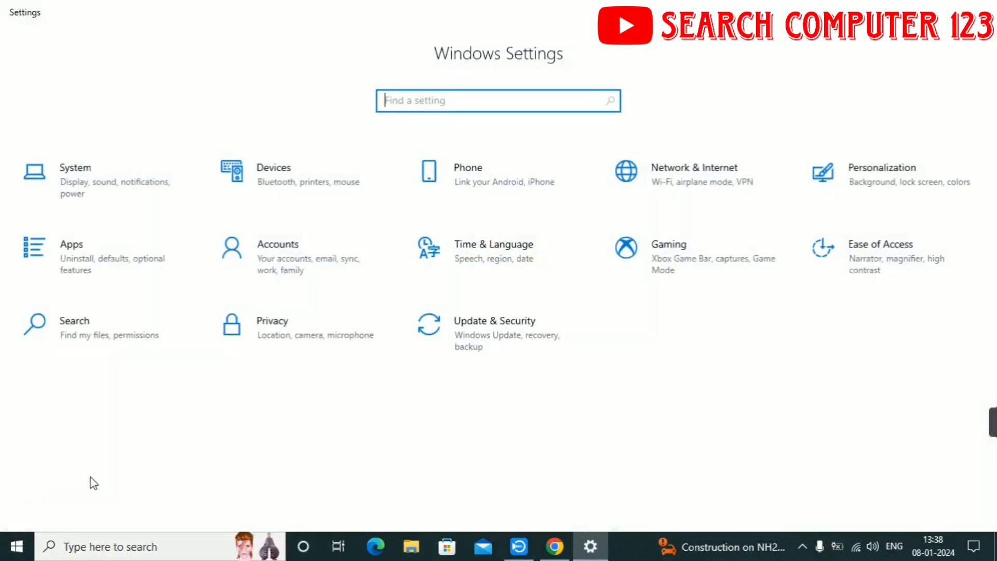
{"action": "left_click", "coordinate": [547, 322]}
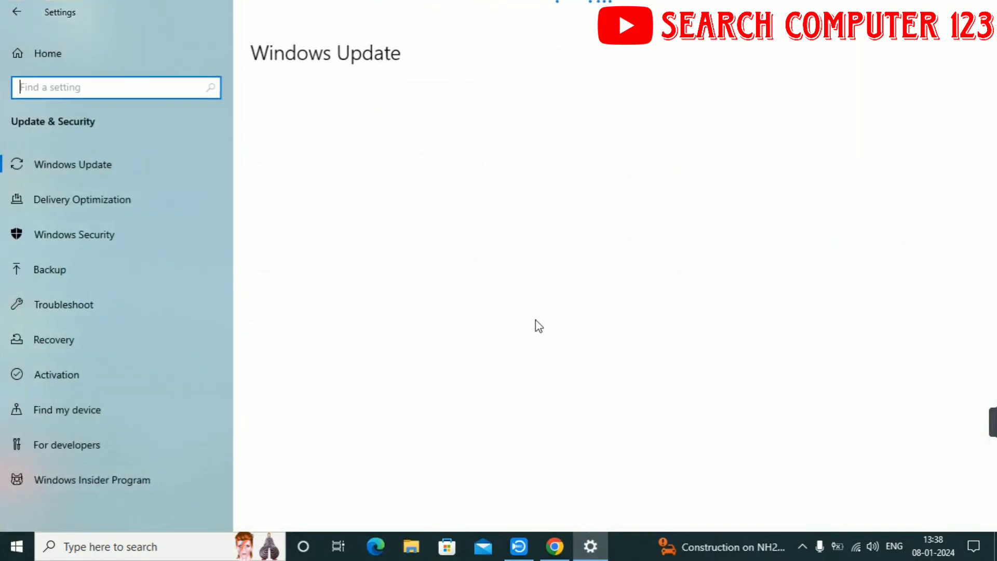
{"action": "left_click", "coordinate": [82, 244]}
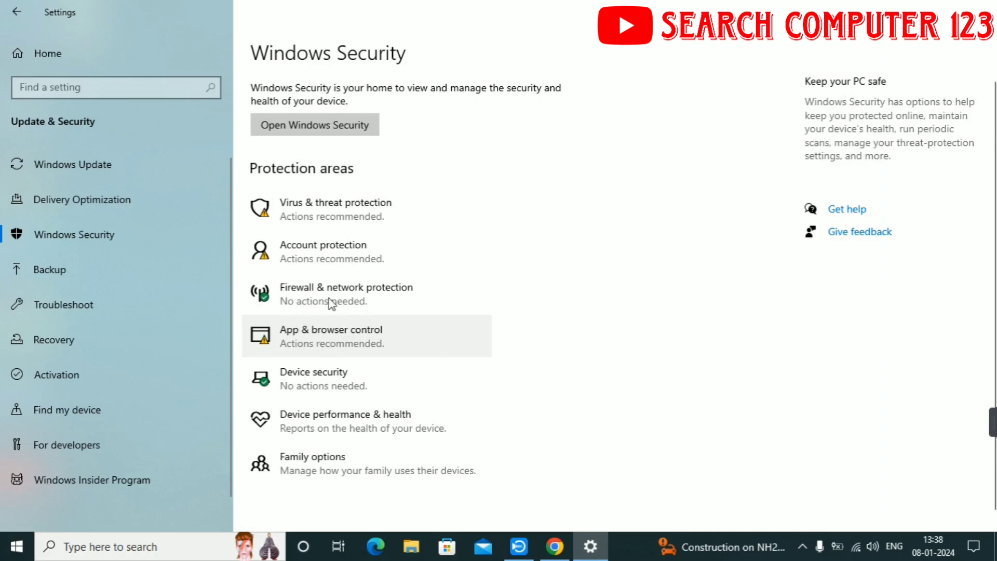
{"action": "left_click", "coordinate": [347, 215]}
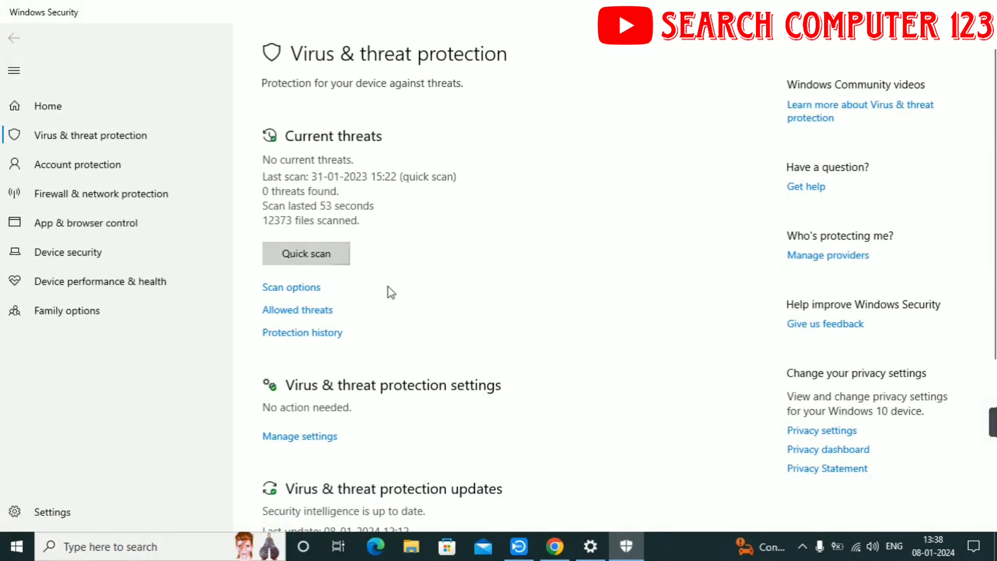
{"action": "left_click", "coordinate": [321, 439]}
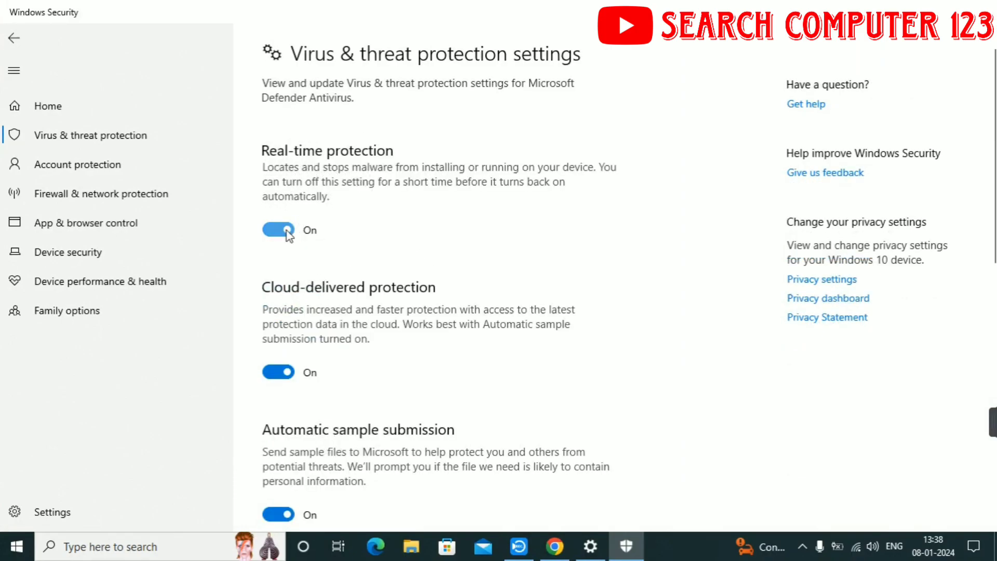
Step: Look through the protection settings, and turn Real-time protection off and back on
{"action": "scroll", "coordinate": [367, 241], "scroll_direction": "down", "scroll_amount": 10}
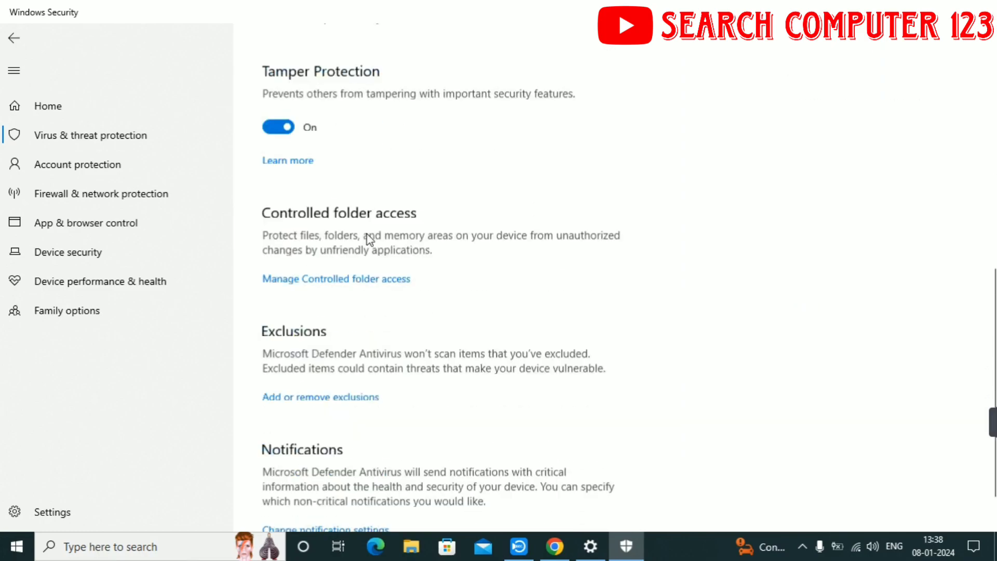
{"action": "scroll", "coordinate": [369, 240], "scroll_direction": "up", "scroll_amount": 10}
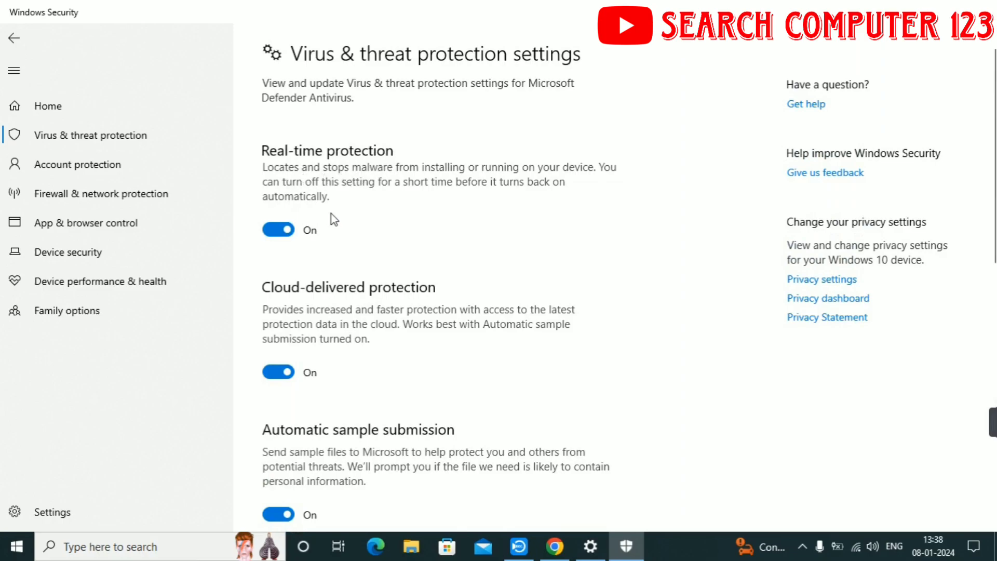
{"action": "left_click", "coordinate": [275, 231]}
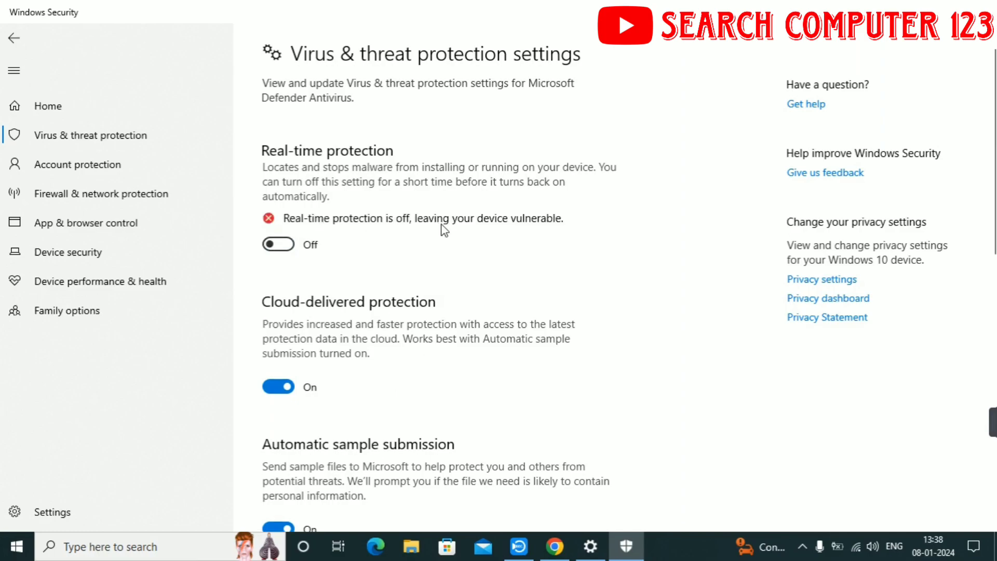
{"action": "left_click", "coordinate": [280, 245]}
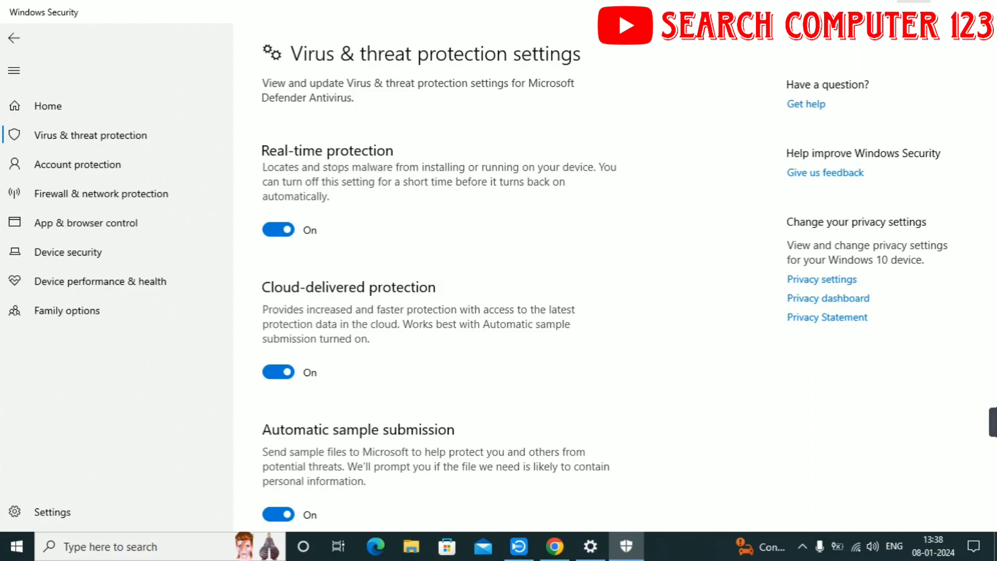
Step: Minimize Windows Security, close Settings and refresh the cleared desktop
{"action": "left_click", "coordinate": [914, 12]}
{"action": "key", "text": "super+d"}
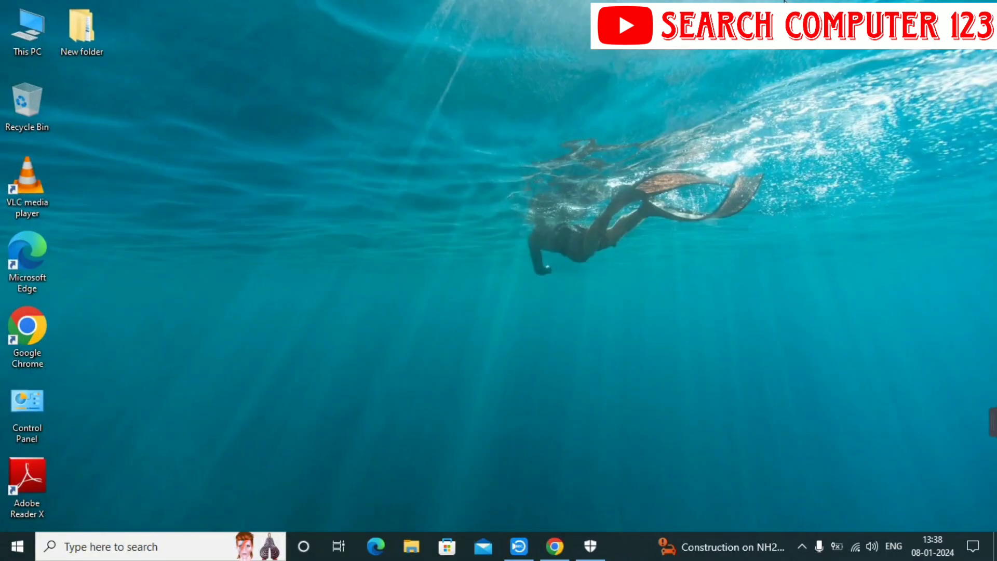
{"action": "right_click", "coordinate": [819, 53]}
{"action": "left_click", "coordinate": [847, 48]}
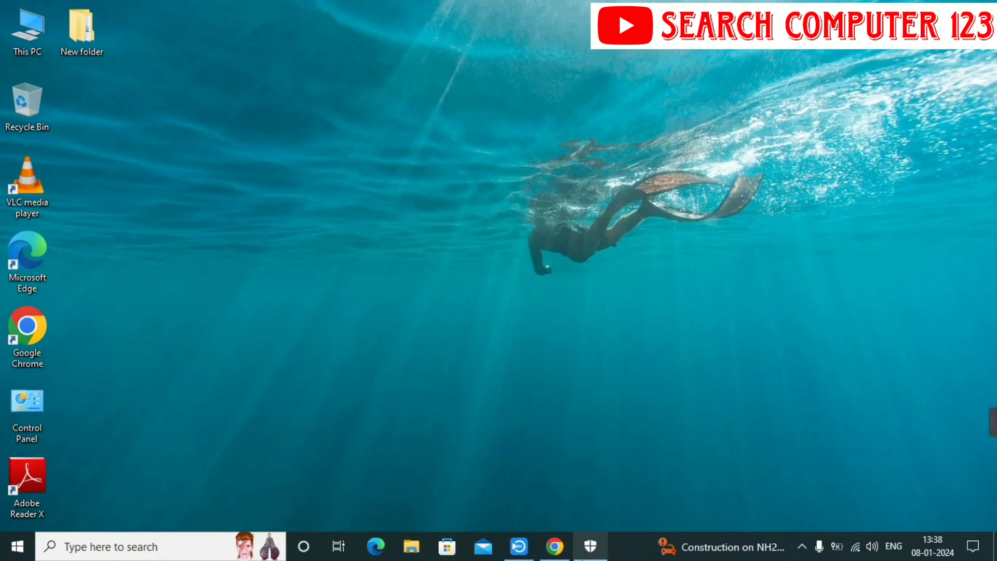
Step: Switch to Chrome and search Google for "defender control download windows 10 free"
{"action": "left_click", "coordinate": [554, 550]}
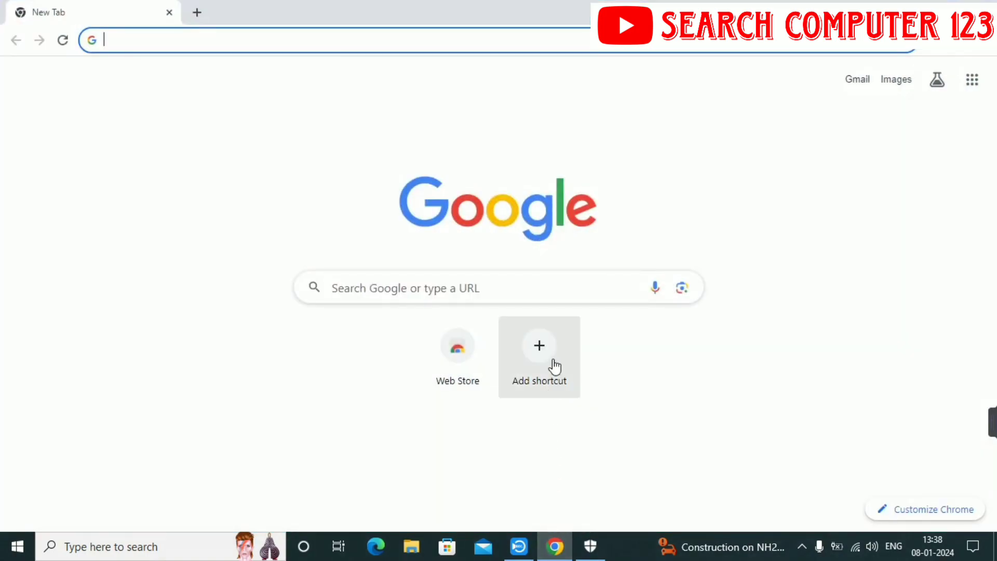
{"action": "left_click", "coordinate": [377, 286]}
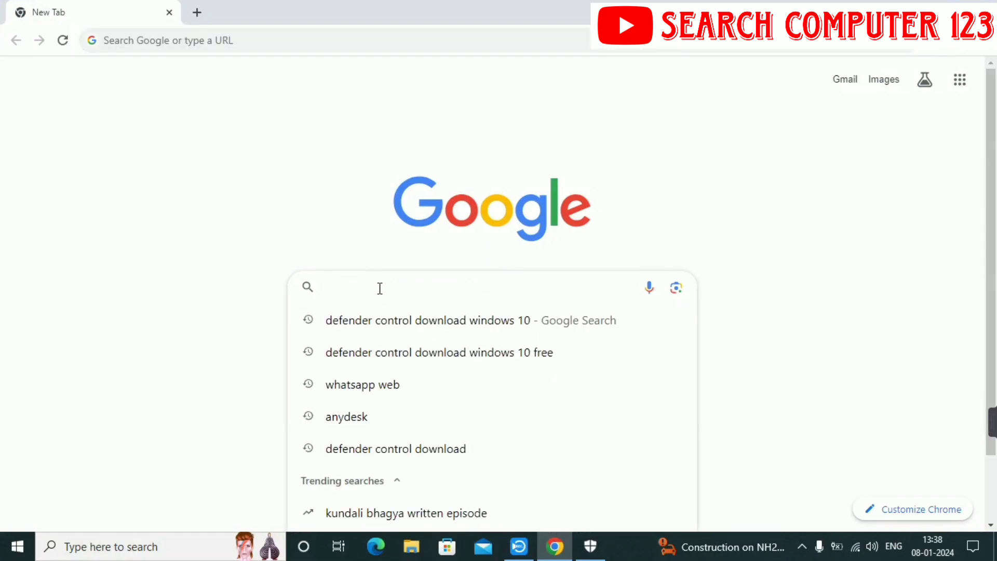
{"action": "key", "text": "Down"}
{"action": "key", "text": "Down"}
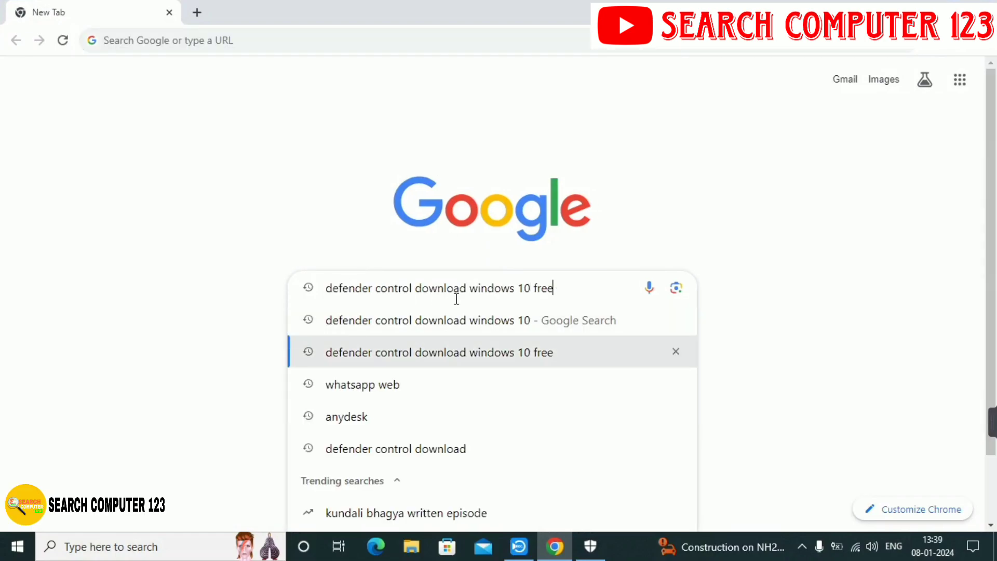
{"action": "left_click_drag", "start_coordinate": [557, 287], "coordinate": [325, 287]}
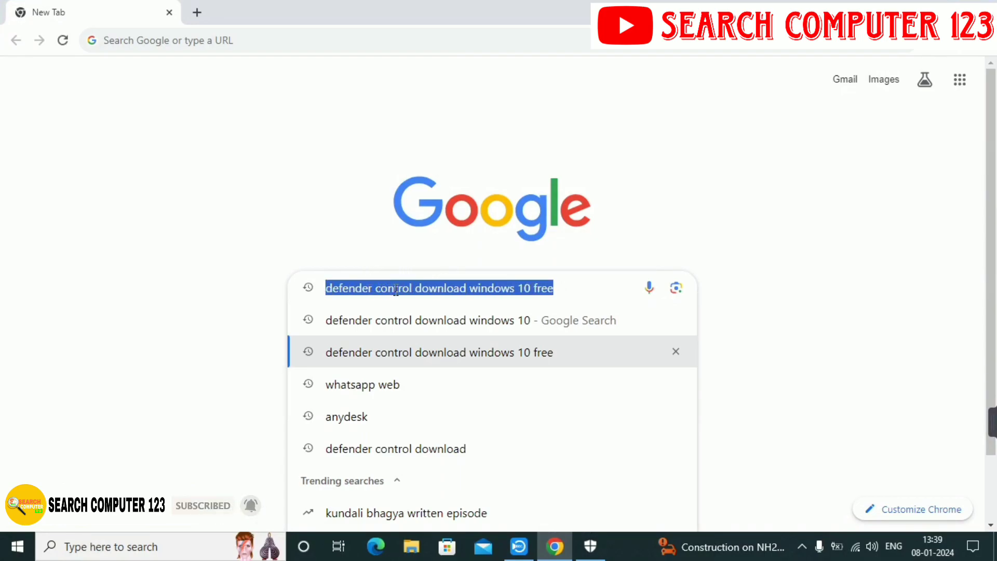
{"action": "key", "text": "Return"}
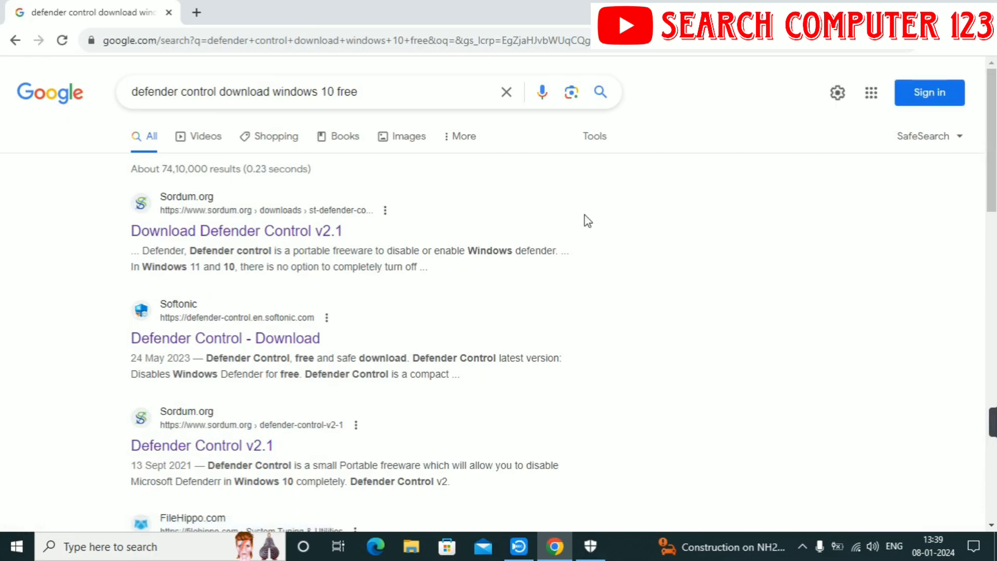
Step: Open Softonic's Defender Control result and proceed to its download page, dismissing the Opera advertisement
{"action": "scroll", "coordinate": [587, 221], "scroll_direction": "down", "scroll_amount": 1}
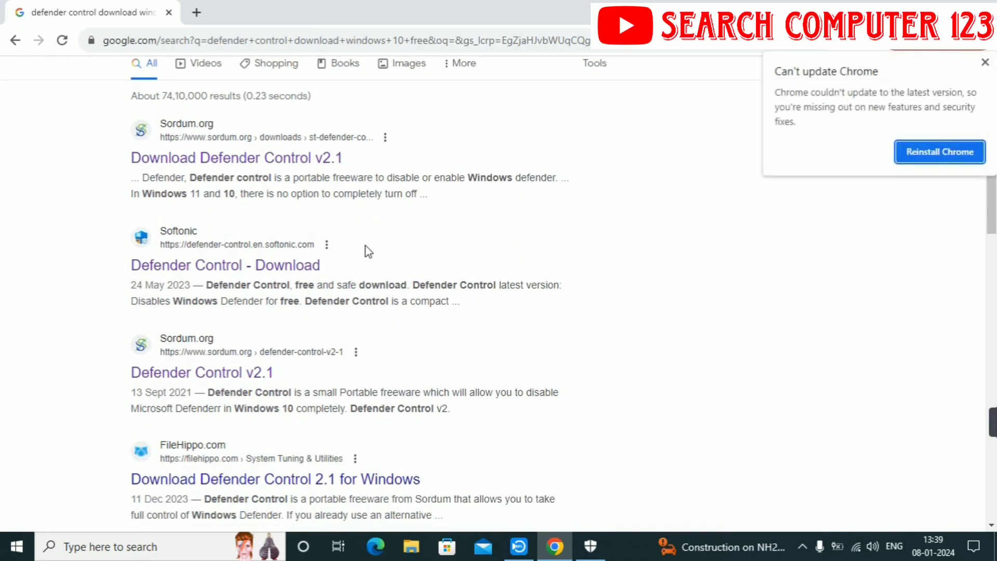
{"action": "left_click", "coordinate": [218, 265]}
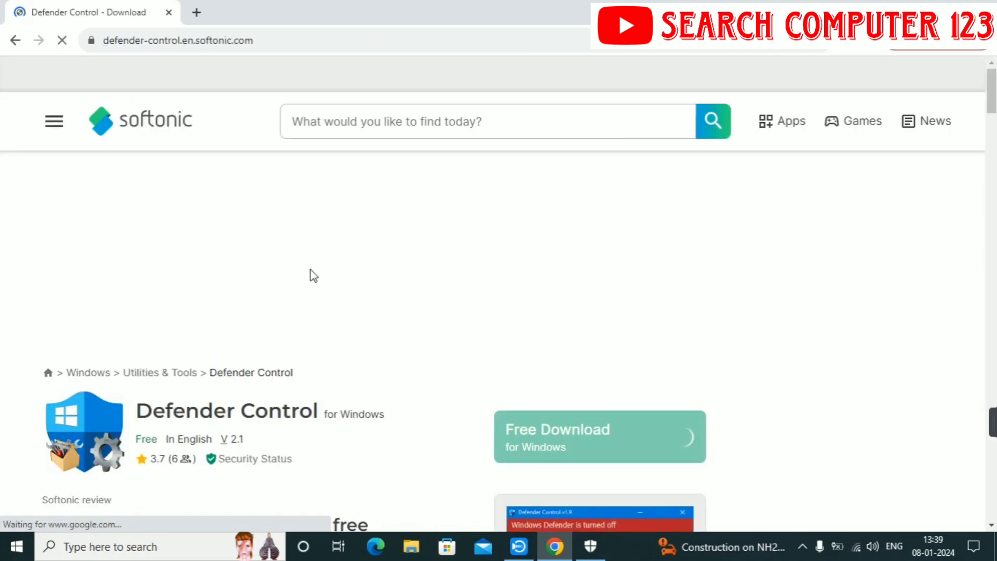
{"action": "scroll", "coordinate": [350, 273], "scroll_direction": "down", "scroll_amount": 1}
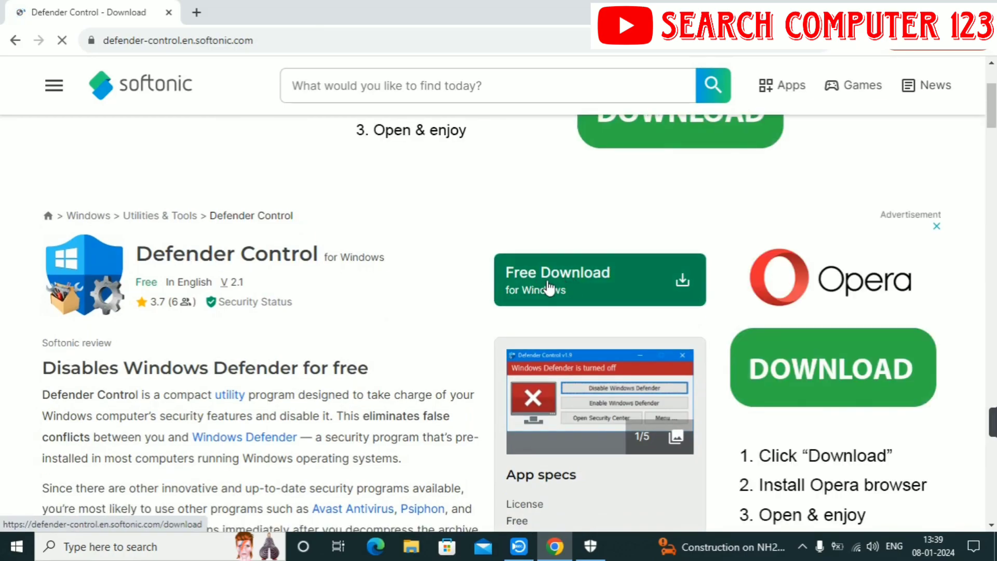
{"action": "left_click", "coordinate": [543, 287]}
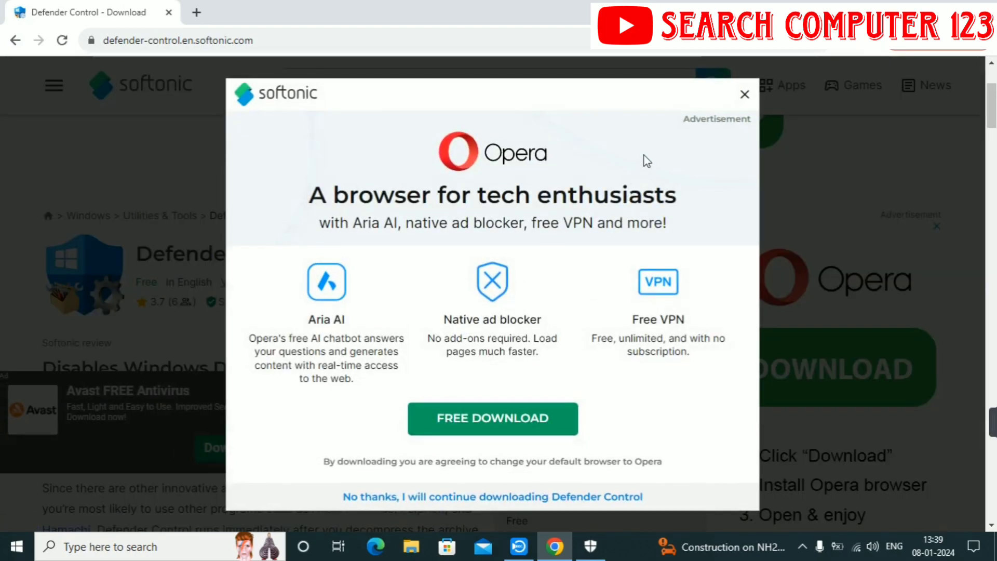
{"action": "left_click", "coordinate": [744, 96]}
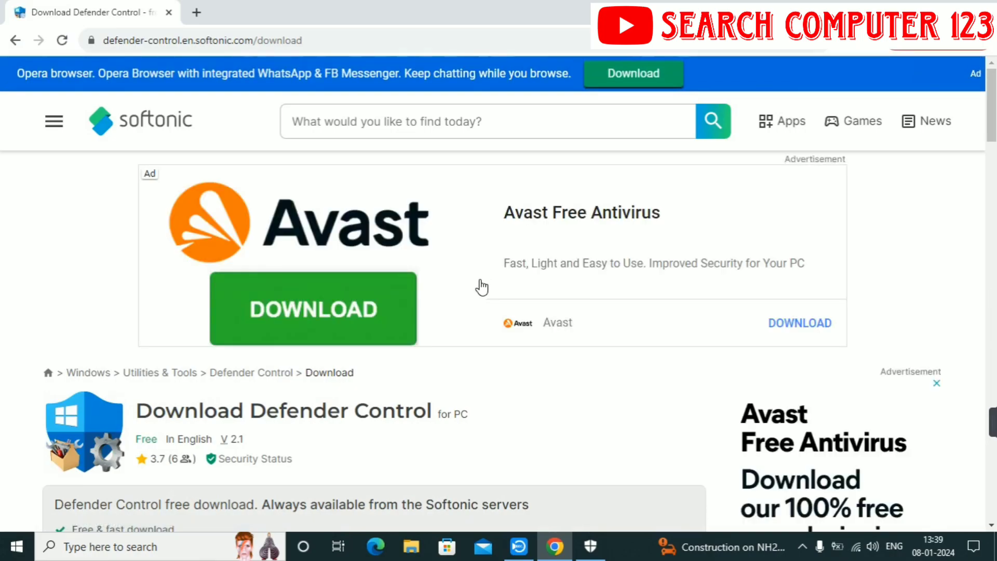
Step: Download the Defender Control v2.1 archive for PC from the Softonic servers
{"action": "scroll", "coordinate": [508, 310], "scroll_direction": "down", "scroll_amount": 3}
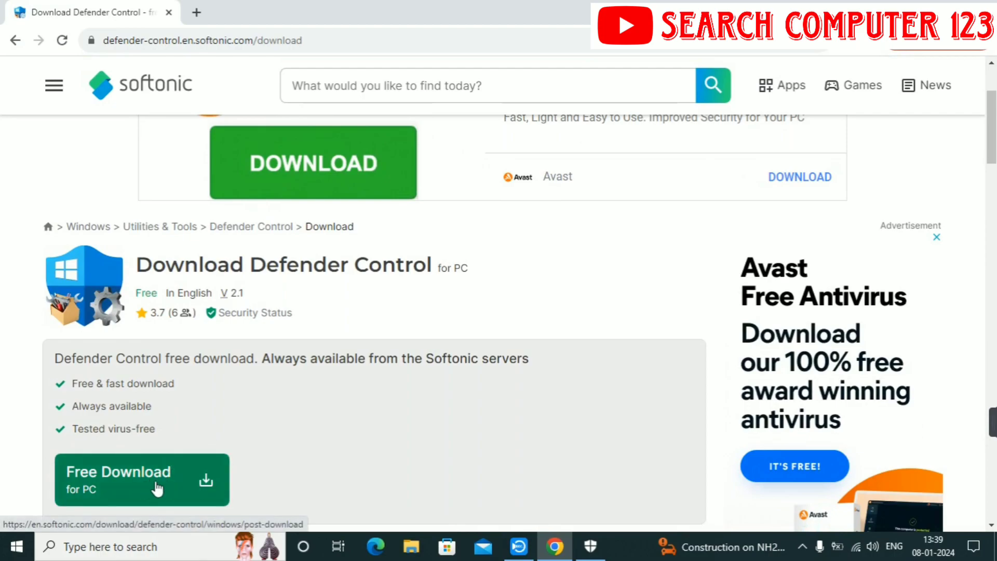
{"action": "scroll", "coordinate": [193, 486], "scroll_direction": "down", "scroll_amount": 1}
{"action": "scroll", "coordinate": [193, 485], "scroll_direction": "down", "scroll_amount": 2}
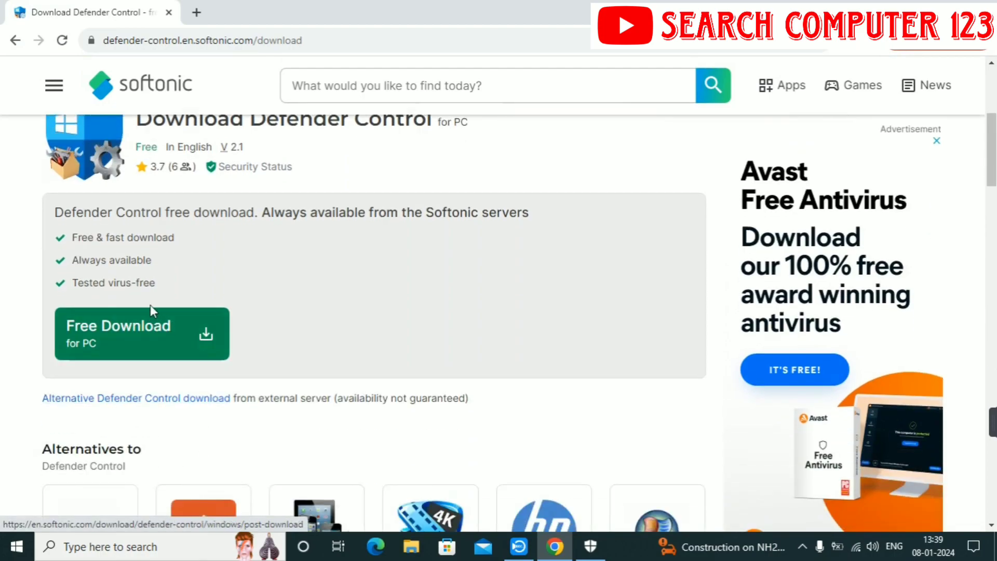
{"action": "scroll", "coordinate": [163, 371], "scroll_direction": "up", "scroll_amount": 1}
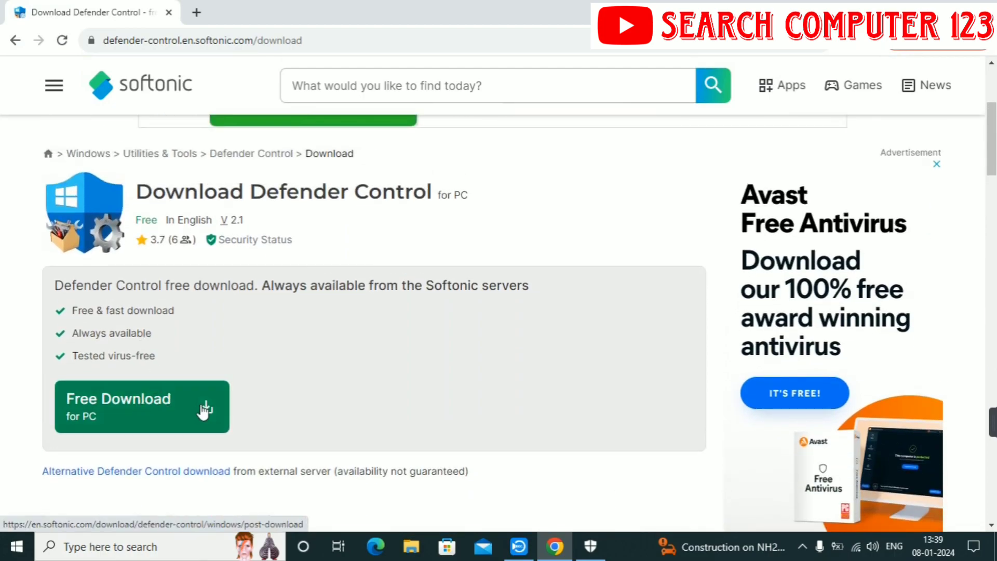
{"action": "left_click", "coordinate": [185, 404]}
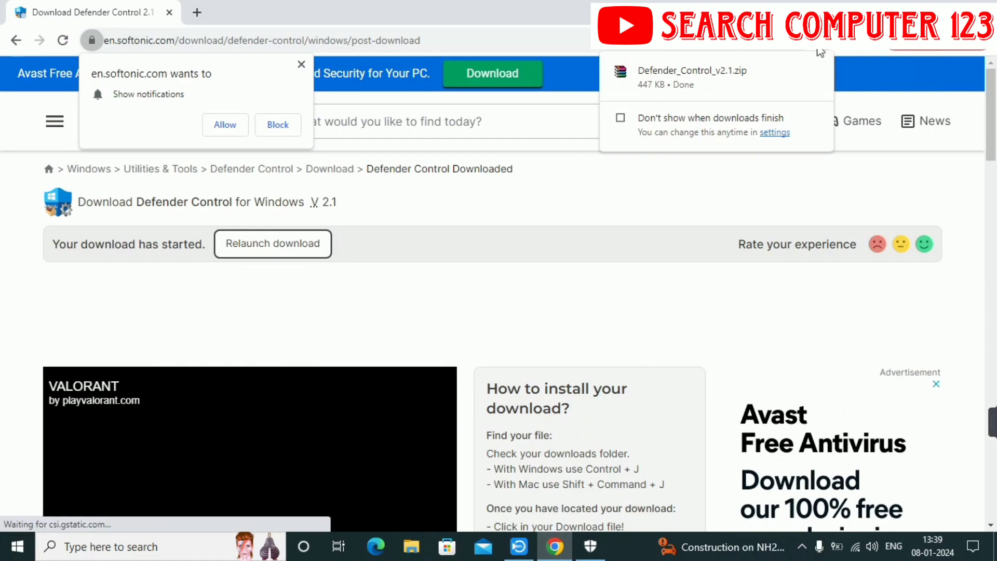
Step: Show the downloaded Defender_Control_v2.1 archive in the Downloads folder and cut it for moving
{"action": "left_click", "coordinate": [791, 72]}
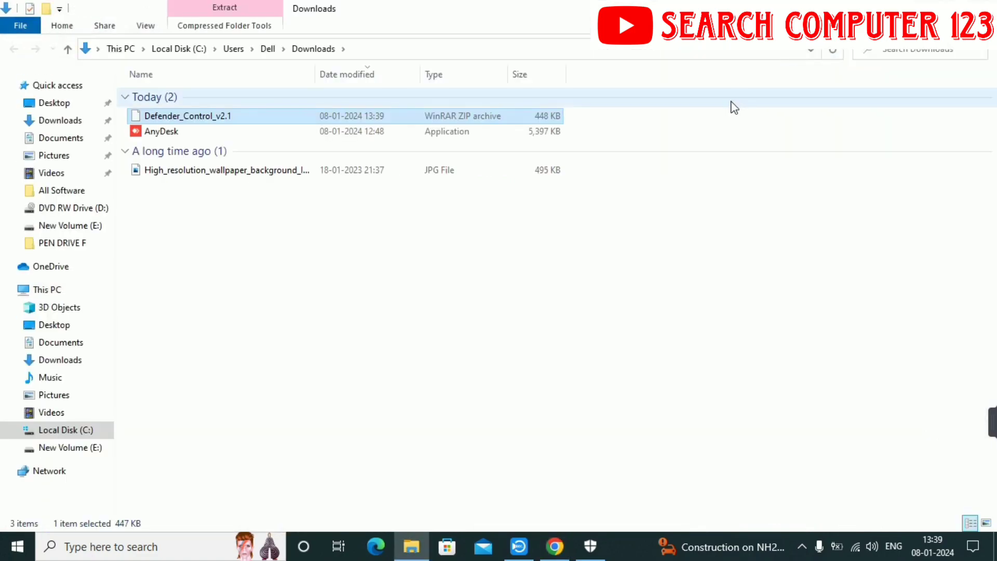
{"action": "double_click", "coordinate": [407, 116]}
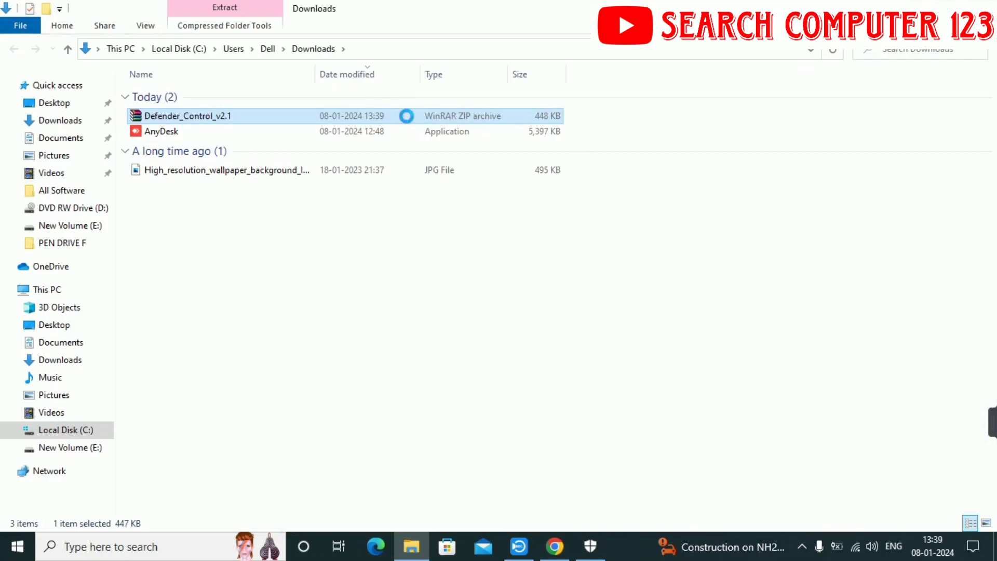
{"action": "right_click", "coordinate": [406, 116]}
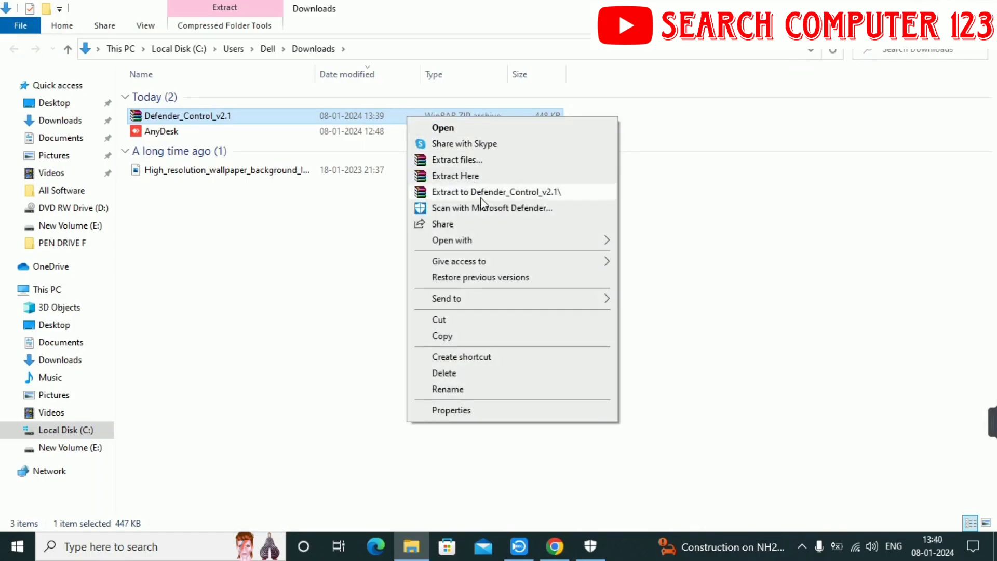
{"action": "left_click", "coordinate": [439, 320]}
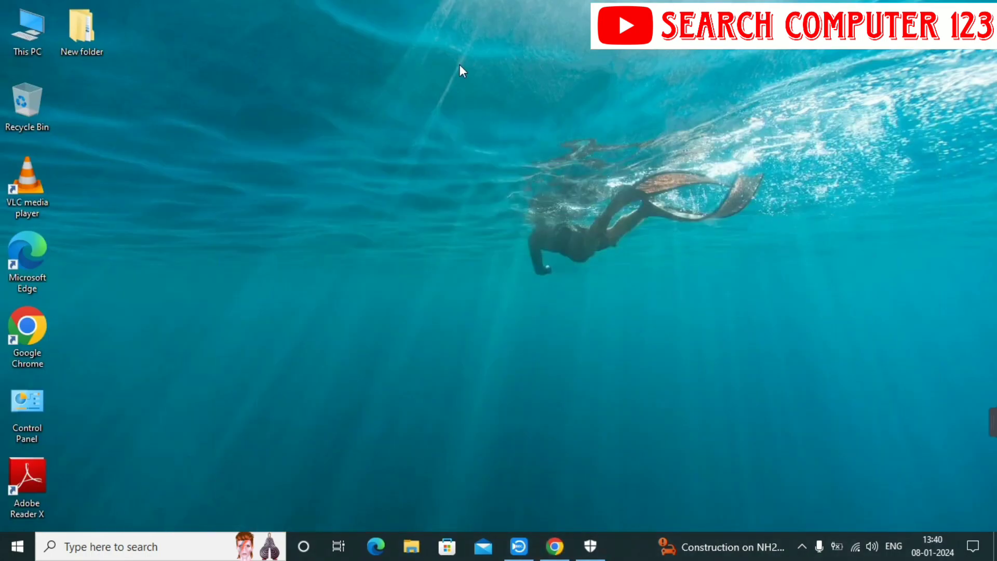
Step: Create a new folder on the desktop and paste the Defender_Control_v2.1 archive into it
{"action": "right_click", "coordinate": [328, 112]}
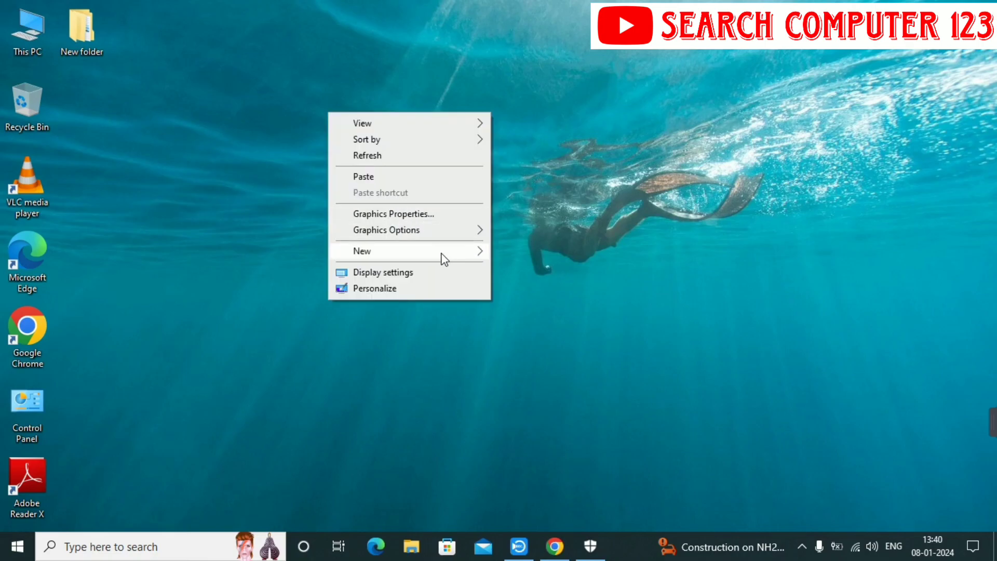
{"action": "mouse_move", "coordinate": [450, 260]}
{"action": "left_click", "coordinate": [506, 254]}
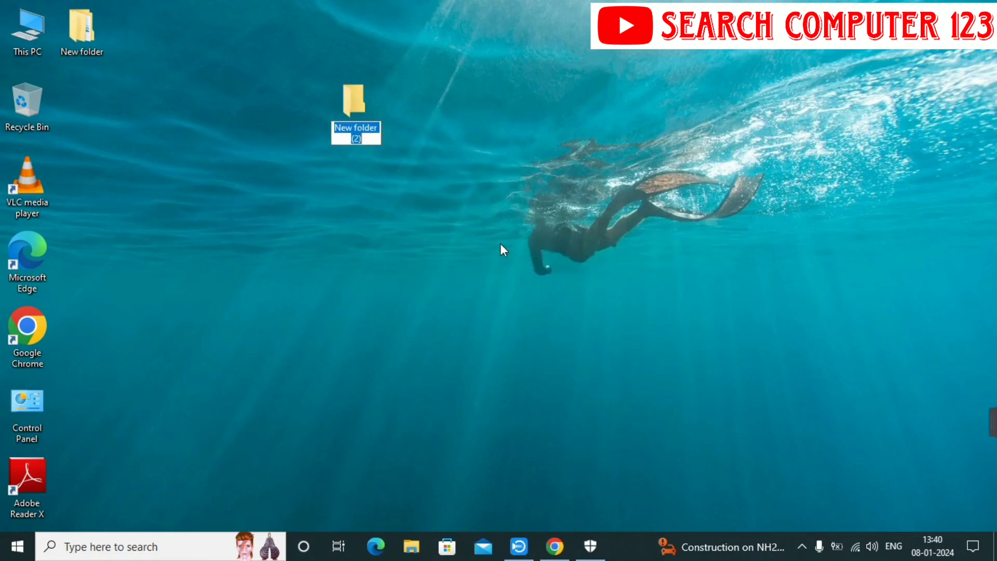
{"action": "double_click", "coordinate": [360, 96]}
{"action": "right_click", "coordinate": [360, 95]}
{"action": "left_click", "coordinate": [394, 192]}
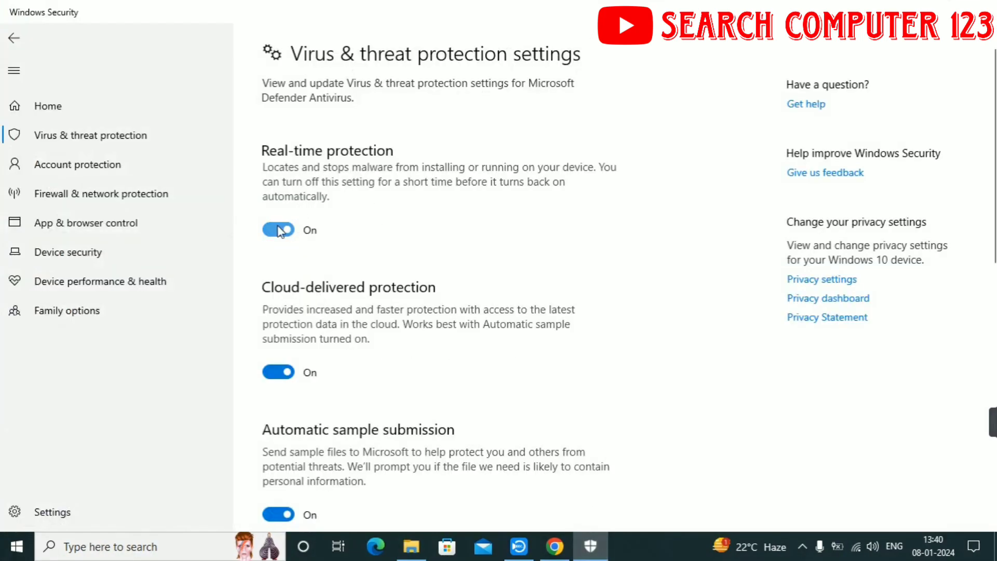
Step: In Windows Security, turn off Real-time protection, Cloud-delivered protection, Automatic sample submission and Tamper Protection
{"action": "left_click", "coordinate": [279, 230]}
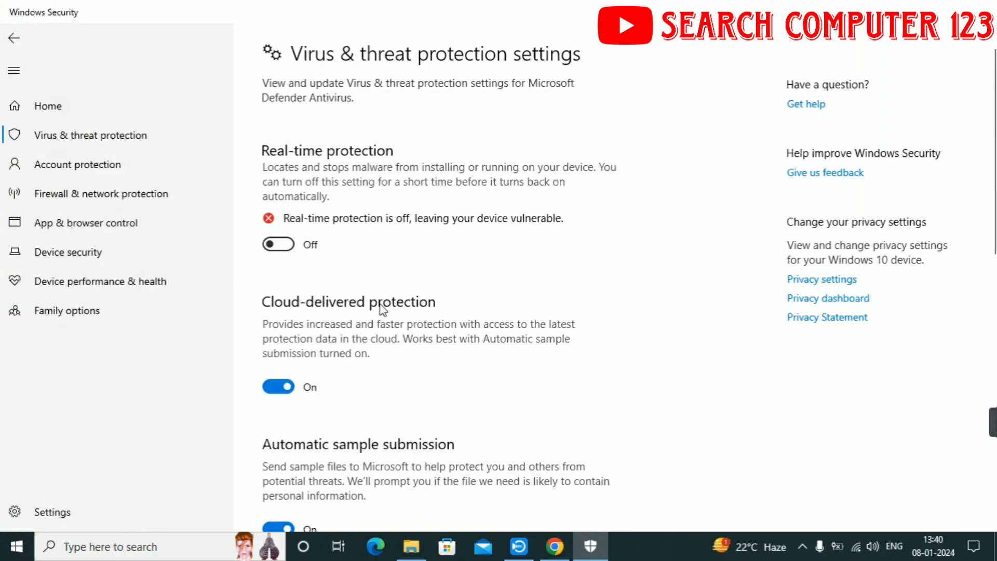
{"action": "scroll", "coordinate": [379, 308], "scroll_direction": "down", "scroll_amount": 2}
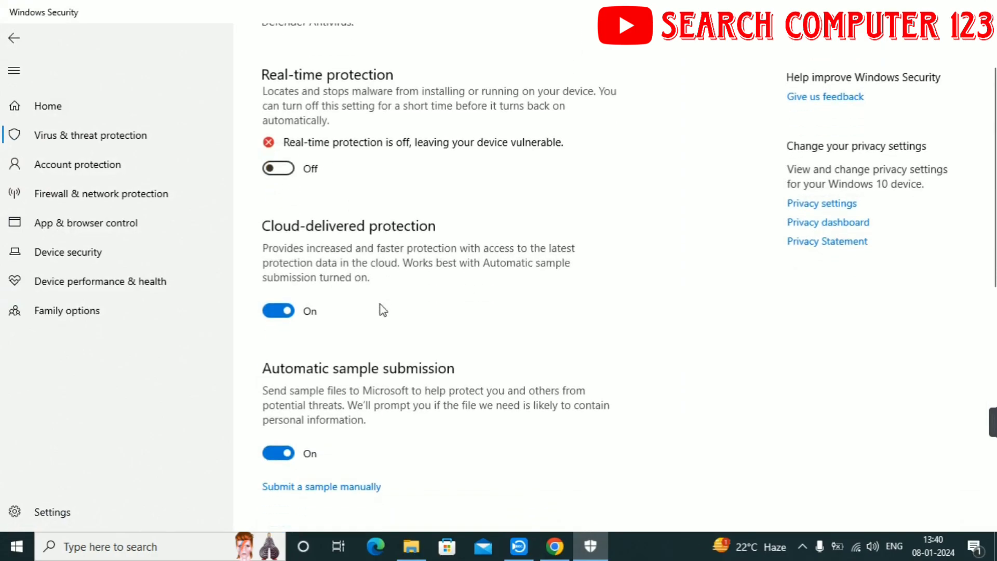
{"action": "left_click", "coordinate": [286, 314]}
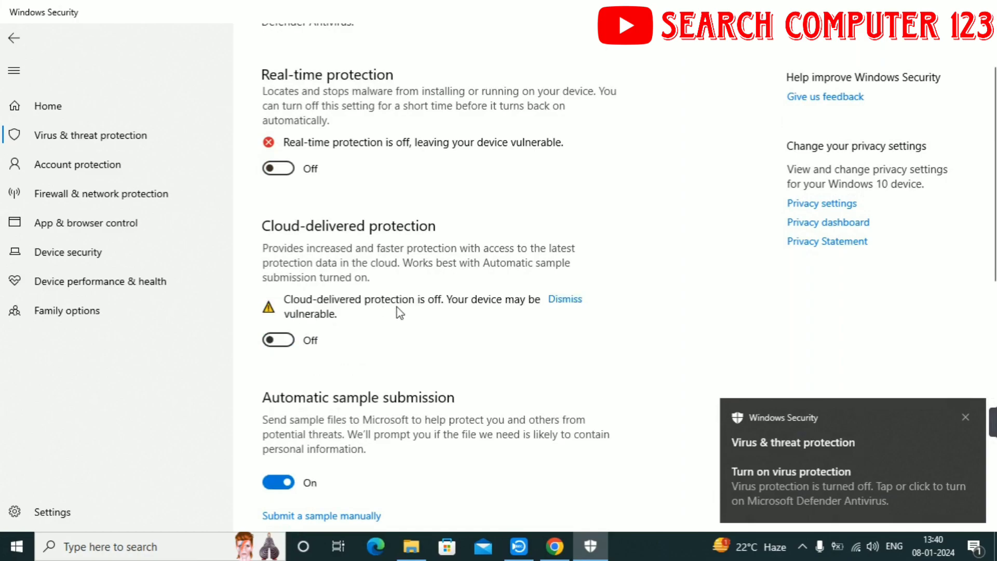
{"action": "scroll", "coordinate": [397, 312], "scroll_direction": "down", "scroll_amount": 3}
{"action": "left_click", "coordinate": [277, 328]}
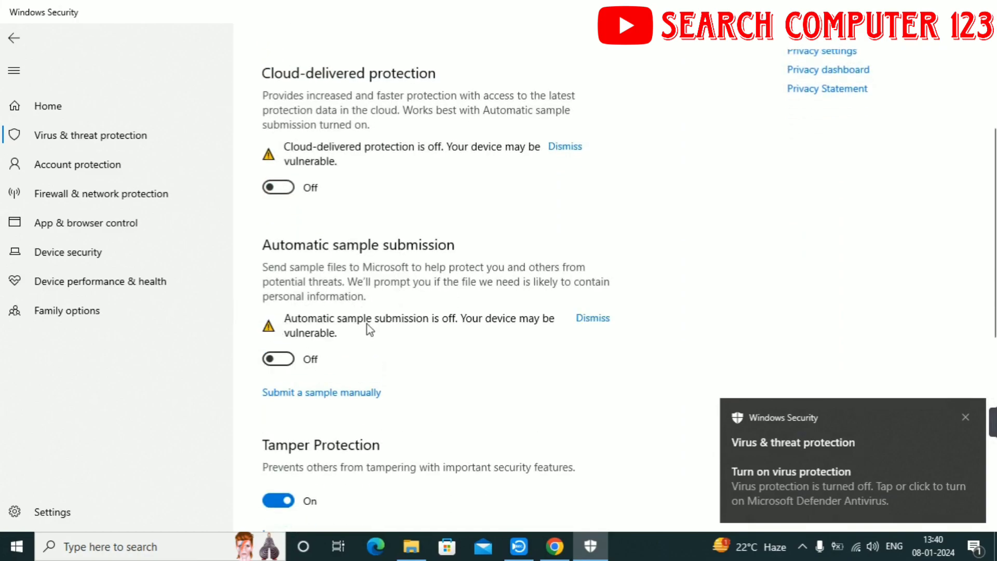
{"action": "scroll", "coordinate": [367, 323], "scroll_direction": "down", "scroll_amount": 3}
{"action": "left_click", "coordinate": [287, 346]}
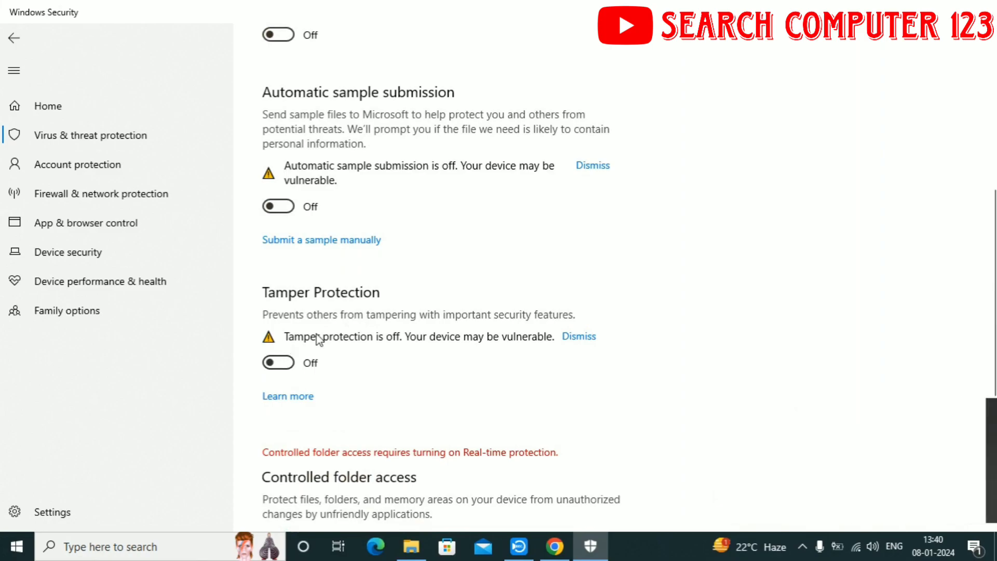
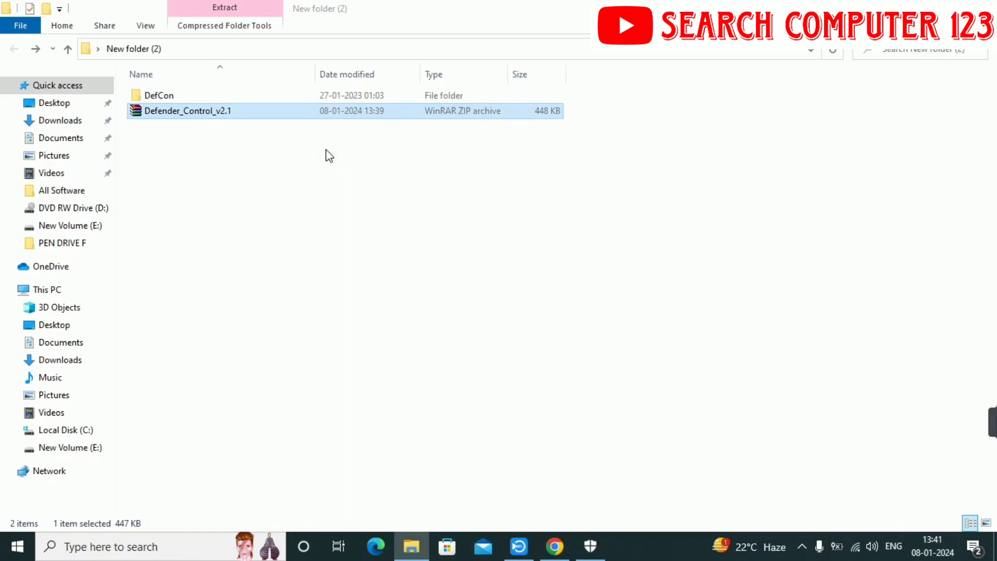
Step: Copy the archive password from the _Password text file in the DefCon folder and close the file
{"action": "double_click", "coordinate": [233, 98]}
{"action": "double_click", "coordinate": [235, 96]}
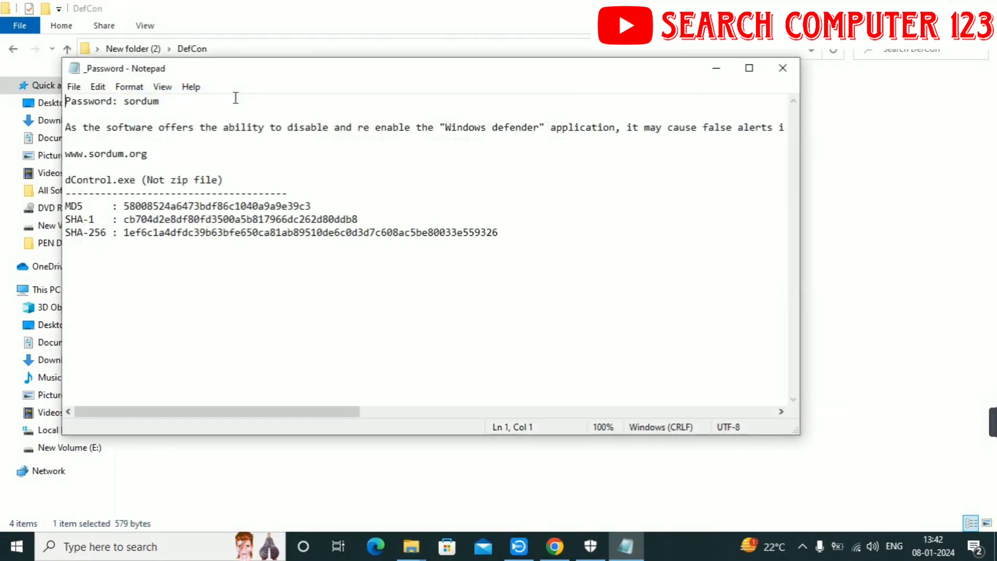
{"action": "left_click_drag", "start_coordinate": [158, 100], "coordinate": [123, 101]}
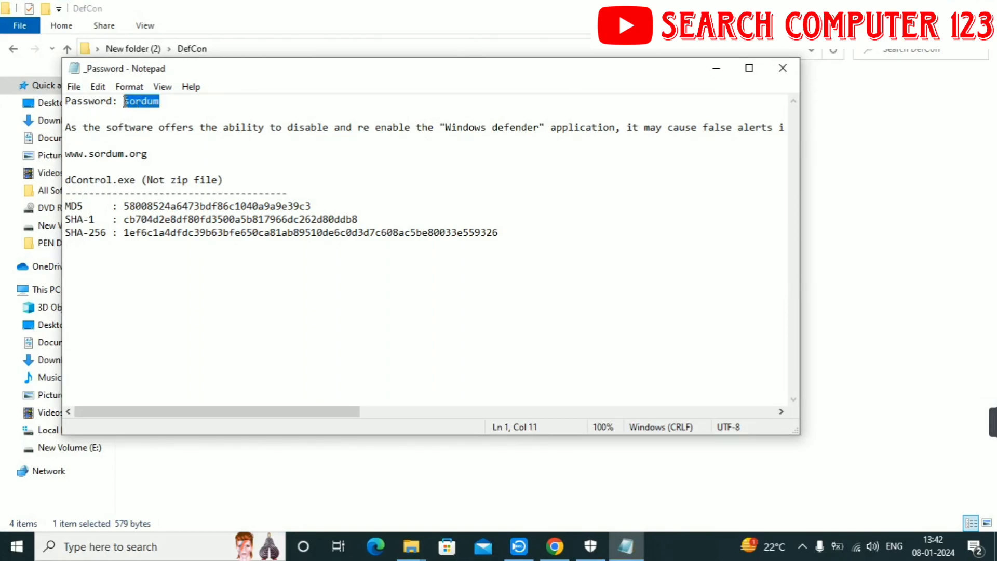
{"action": "right_click", "coordinate": [124, 101]}
{"action": "left_click", "coordinate": [156, 147]}
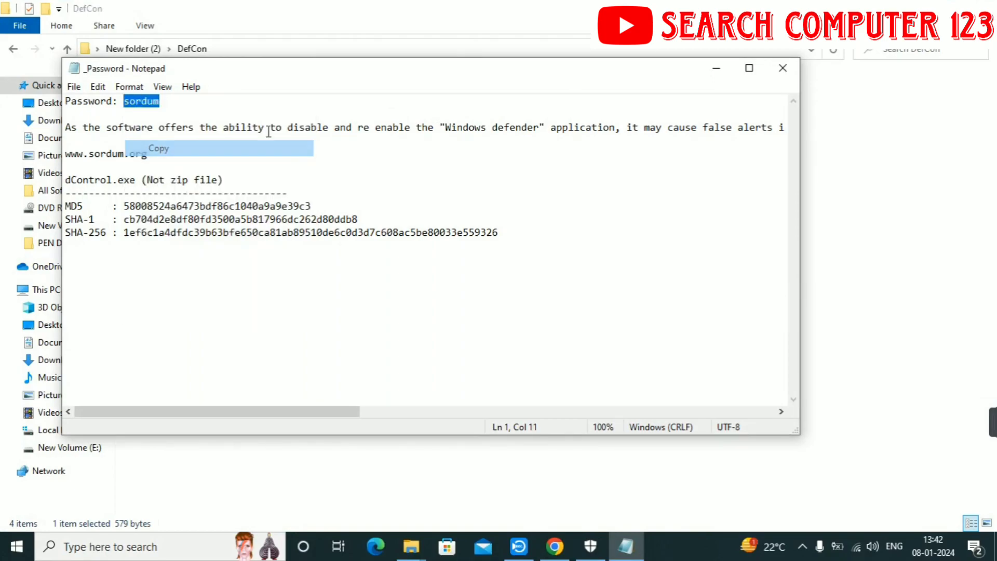
{"action": "left_click", "coordinate": [783, 68]}
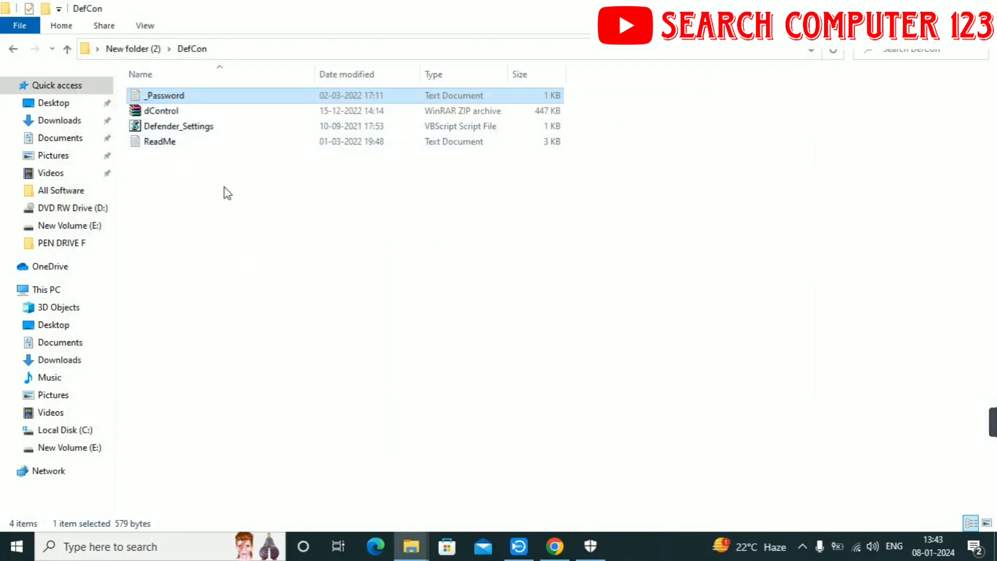
Step: Run dControl.exe from the dControl folder inside the dControl archive, pasting the copied archive password to unlock it
{"action": "double_click", "coordinate": [248, 113]}
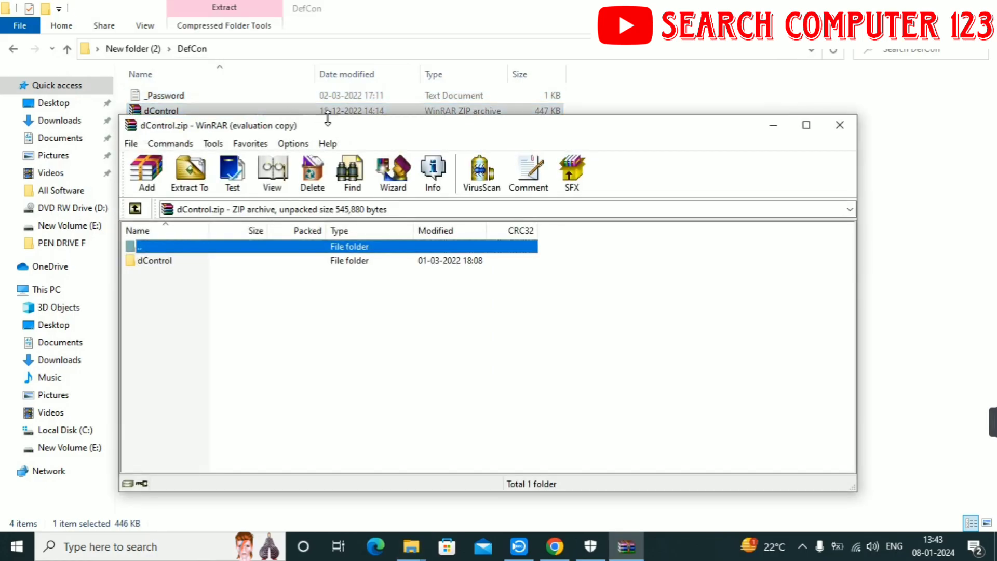
{"action": "double_click", "coordinate": [195, 263]}
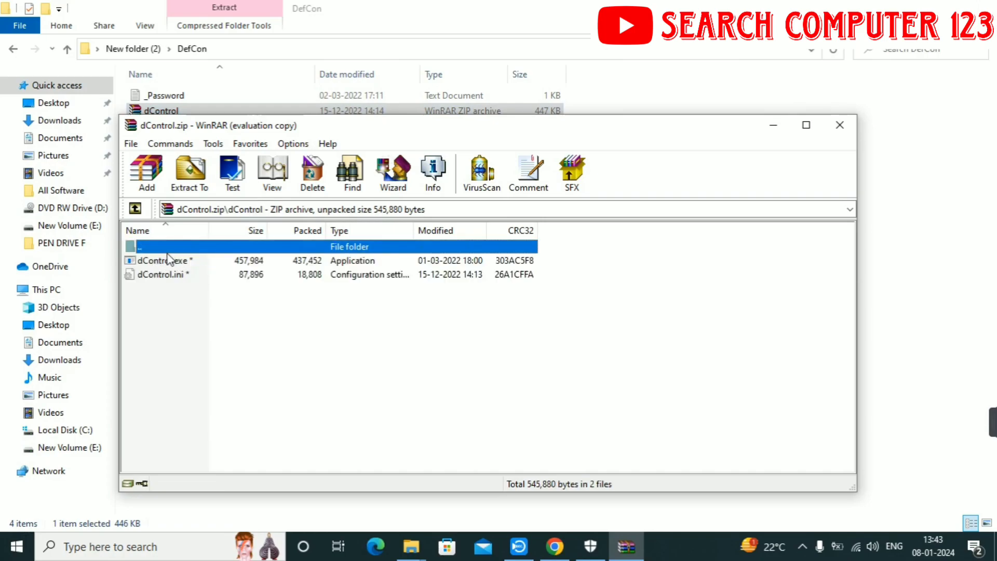
{"action": "left_click", "coordinate": [176, 261]}
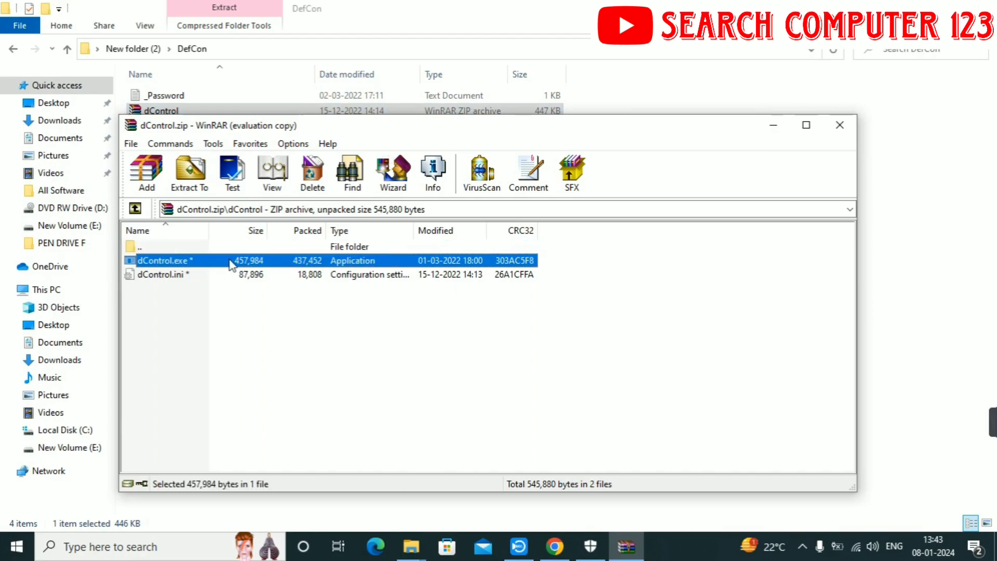
{"action": "double_click", "coordinate": [192, 261]}
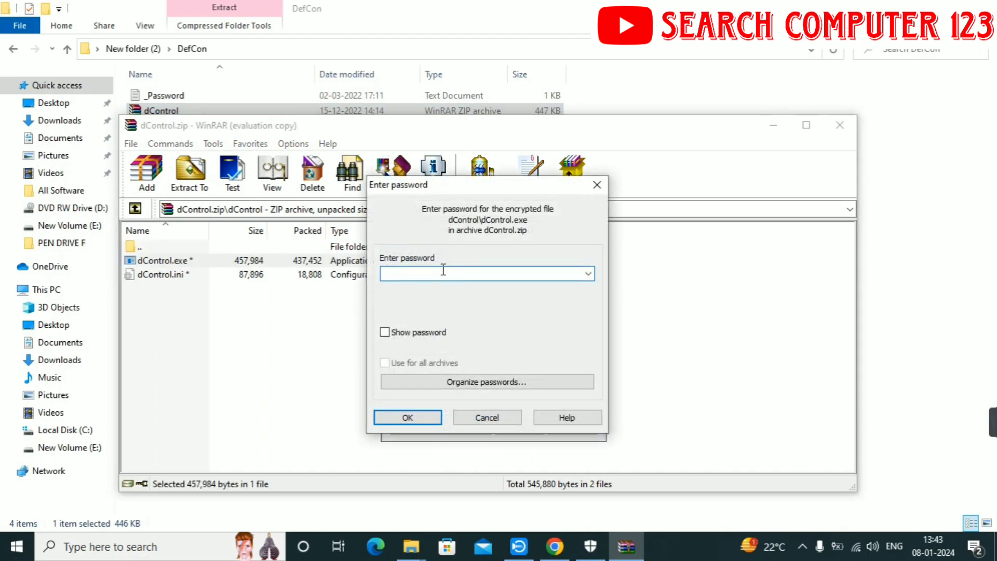
{"action": "right_click", "coordinate": [442, 269]}
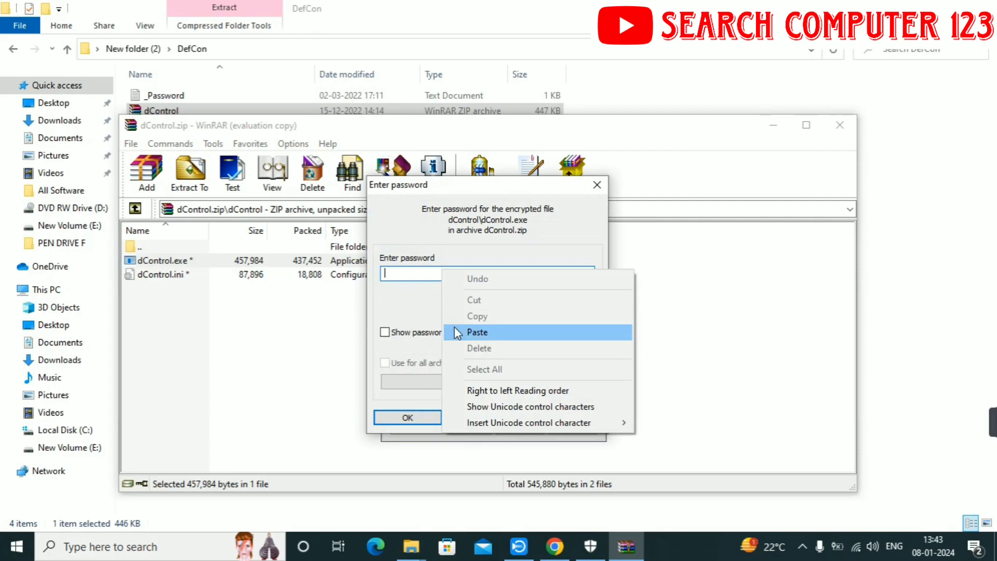
{"action": "left_click", "coordinate": [460, 331]}
{"action": "left_click", "coordinate": [401, 421]}
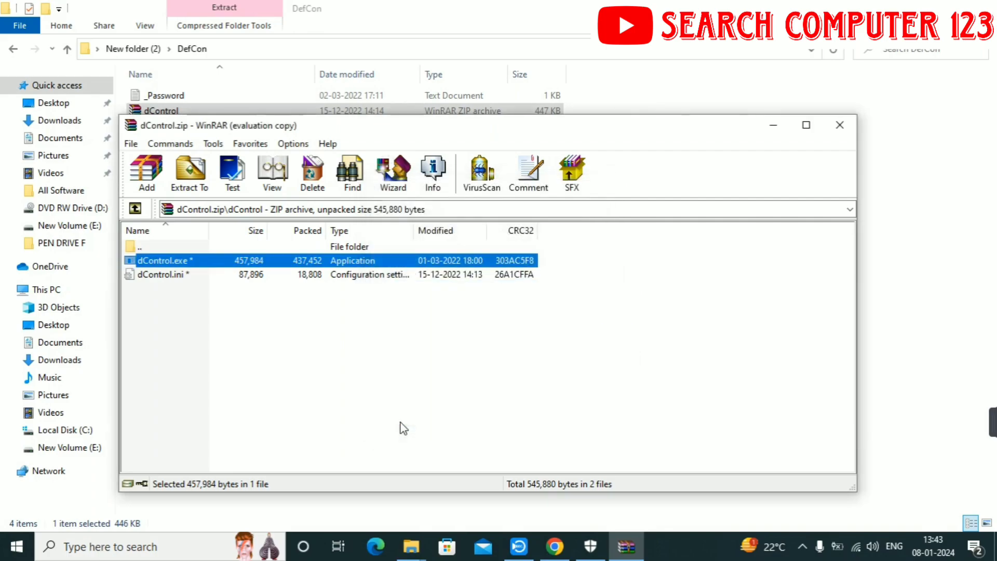
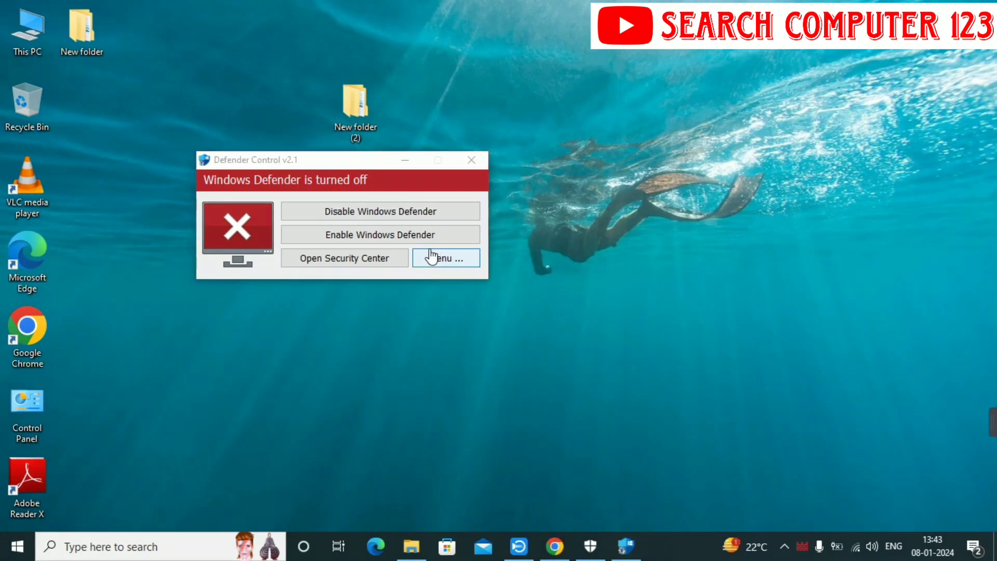
Step: Display the additional options available in Defender Control v2.1
{"action": "left_click", "coordinate": [431, 256]}
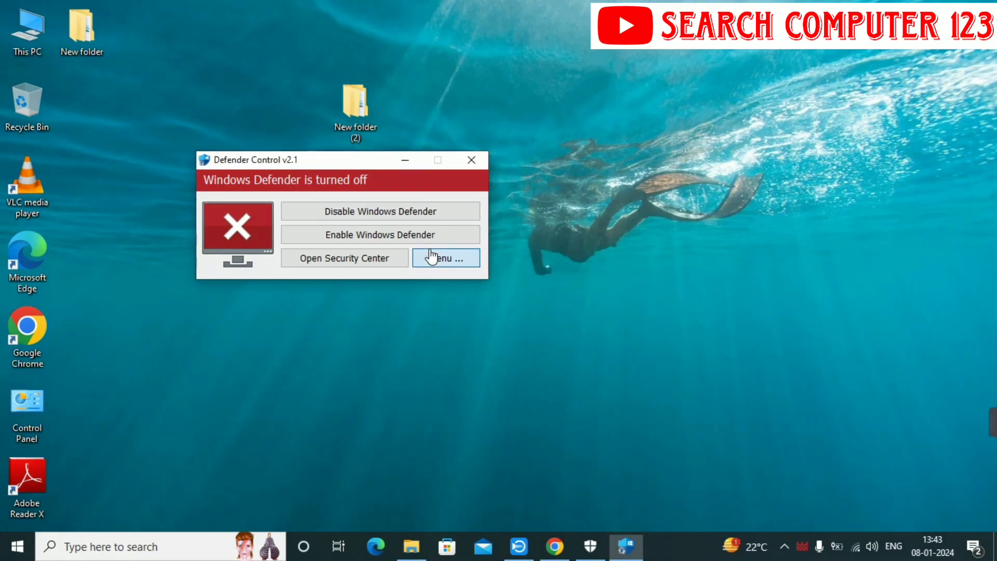
{"action": "left_click", "coordinate": [430, 256]}
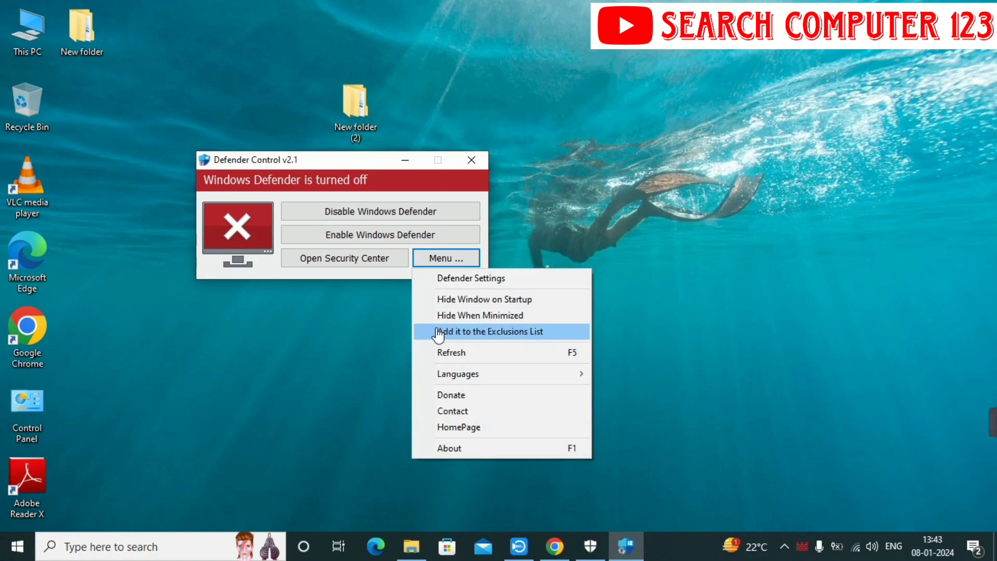
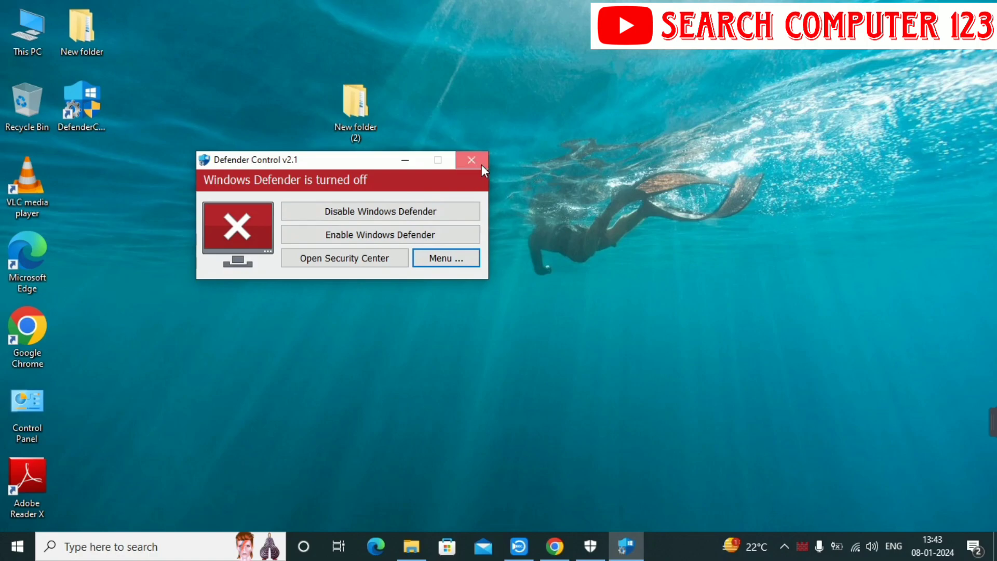
Step: Close the Defender Control v2.1 window and select the DefenderControl shortcut on the desktop
{"action": "left_click", "coordinate": [481, 165]}
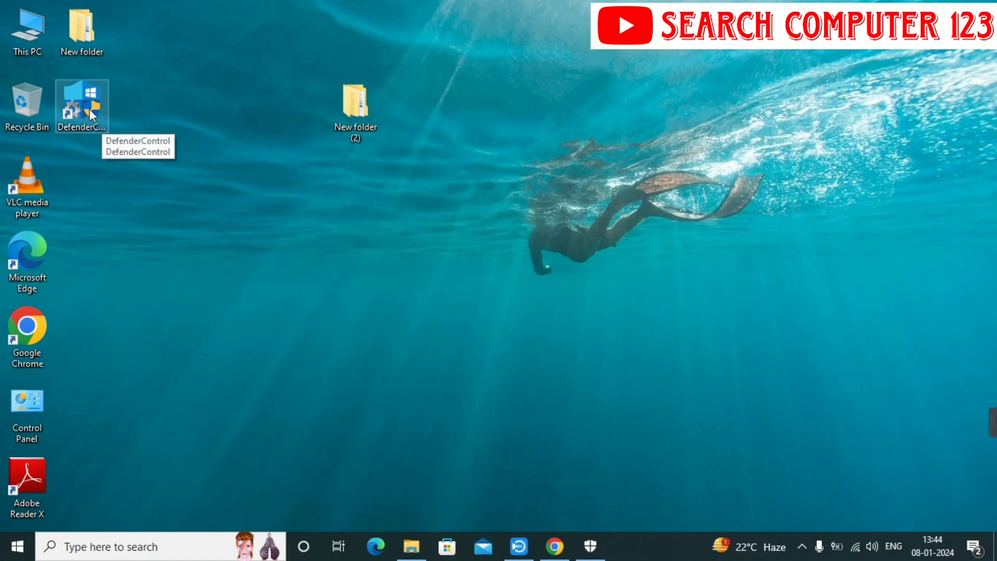
{"action": "left_click", "coordinate": [90, 109]}
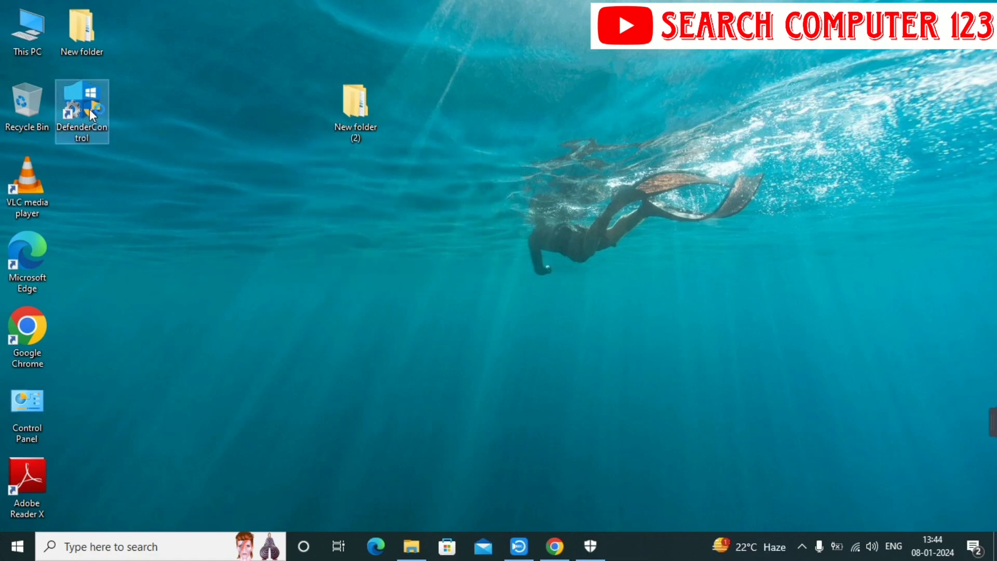
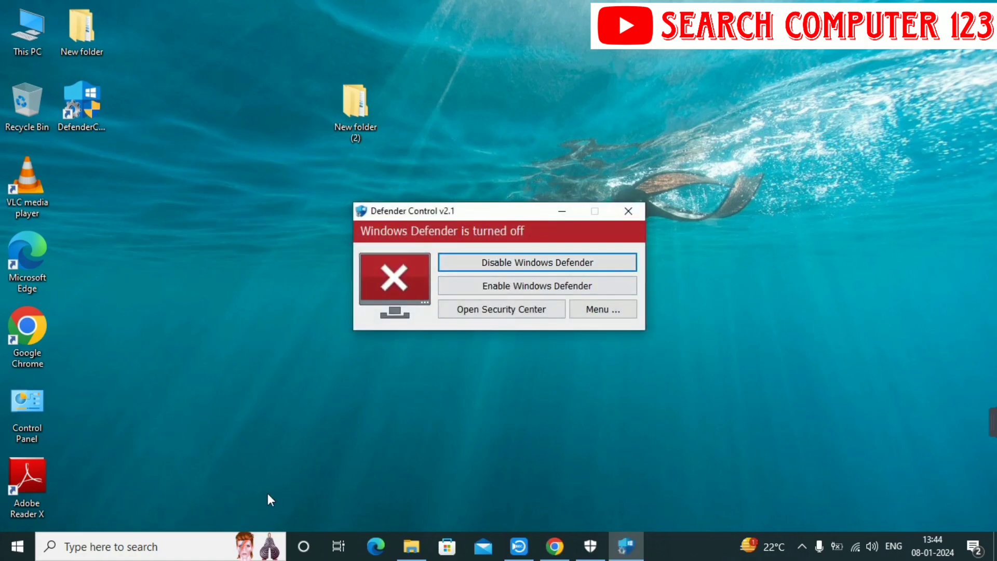
Step: Close the Windows Security window and the Defender Control v2.1 window to clear the desktop
{"action": "mouse_move", "coordinate": [583, 553]}
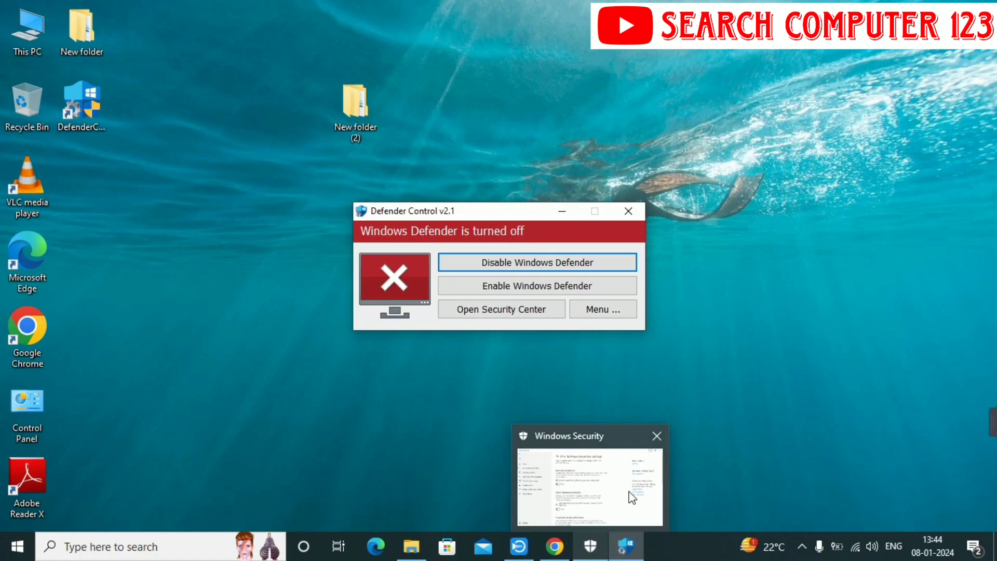
{"action": "left_click", "coordinate": [655, 437]}
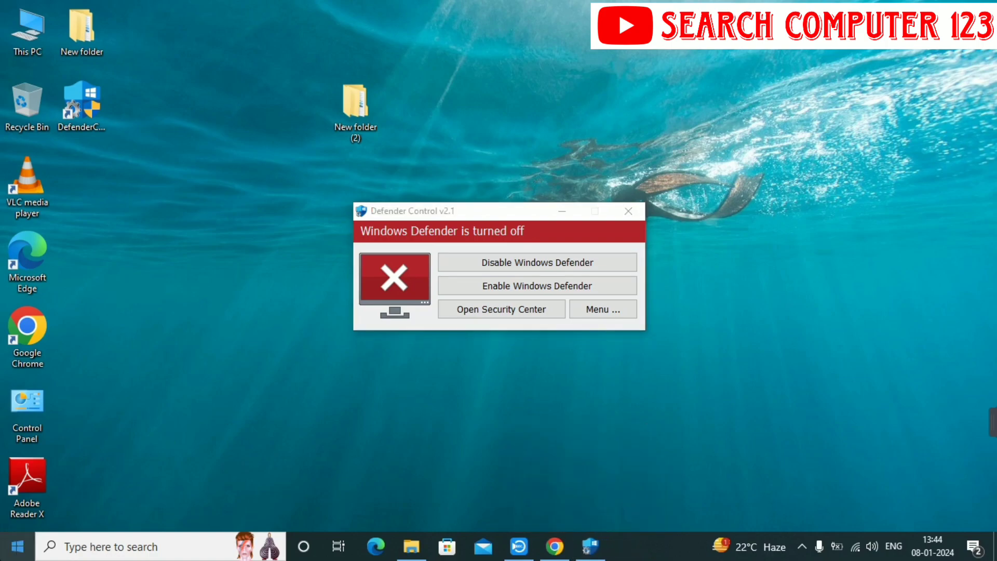
{"action": "left_click", "coordinate": [16, 545]}
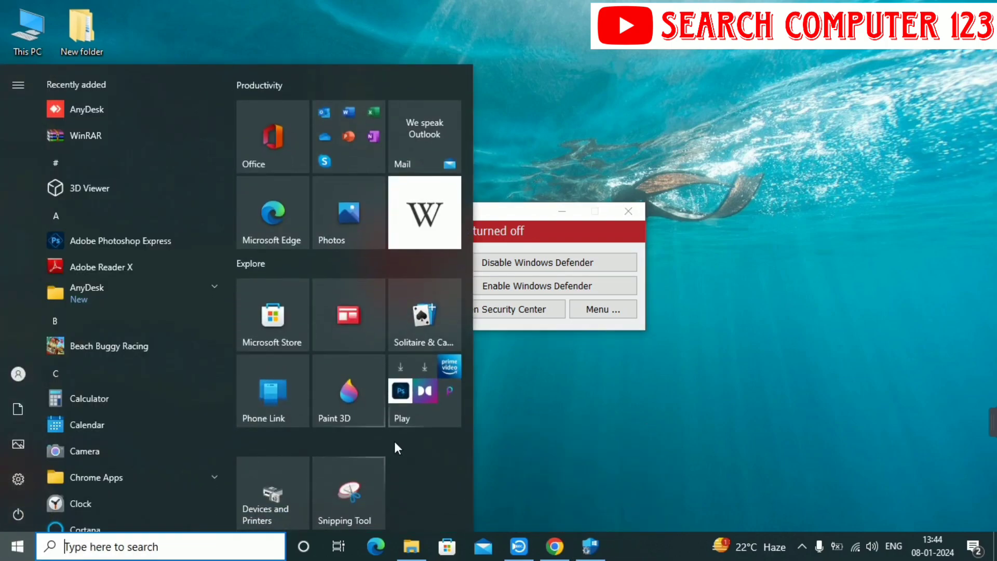
{"action": "left_click", "coordinate": [524, 438]}
{"action": "left_click", "coordinate": [638, 210]}
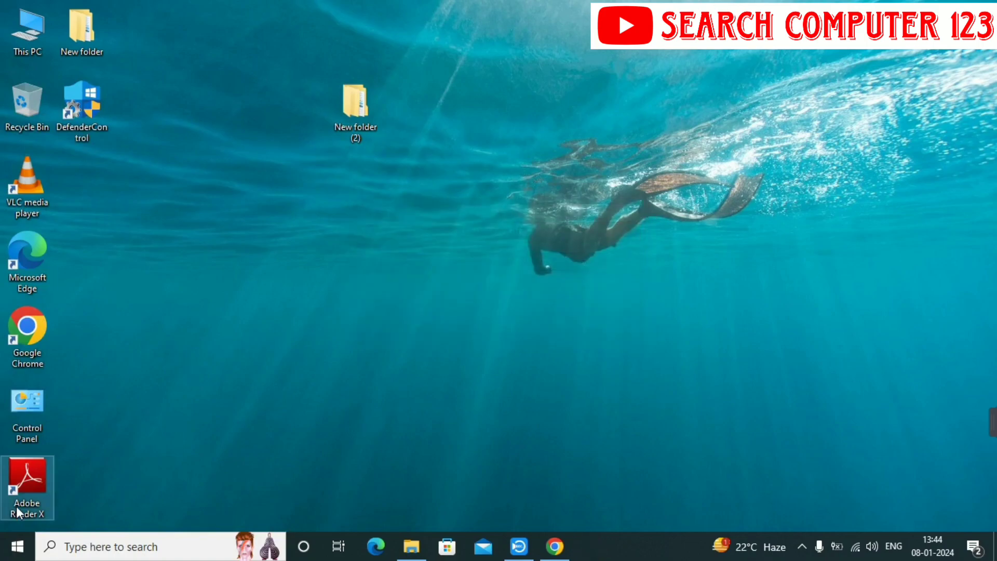
Step: Check the Virus & threat protection status in Windows Security, reached through the Update & Security settings
{"action": "left_click", "coordinate": [17, 545]}
{"action": "left_click", "coordinate": [13, 485]}
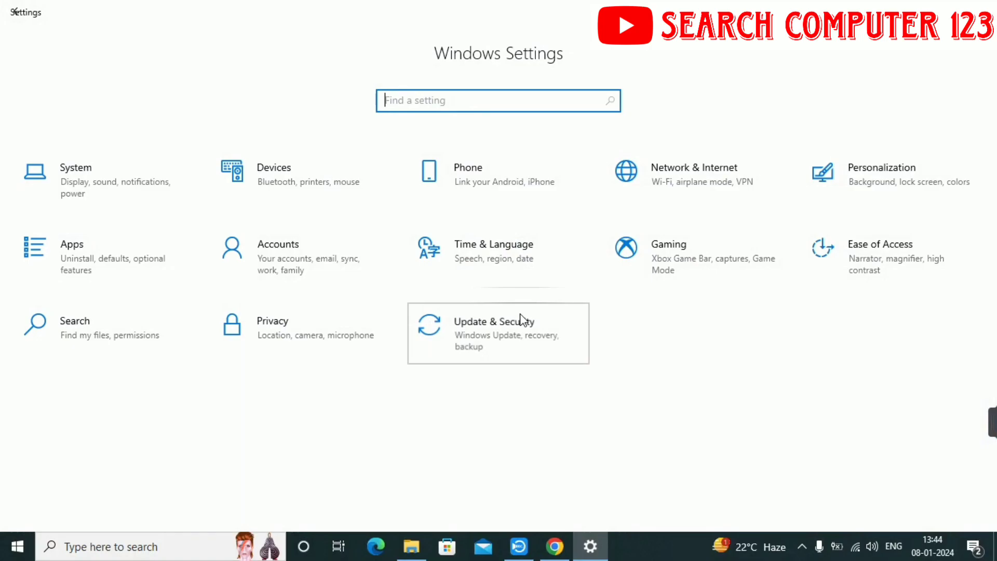
{"action": "left_click", "coordinate": [521, 320]}
{"action": "left_click", "coordinate": [64, 232]}
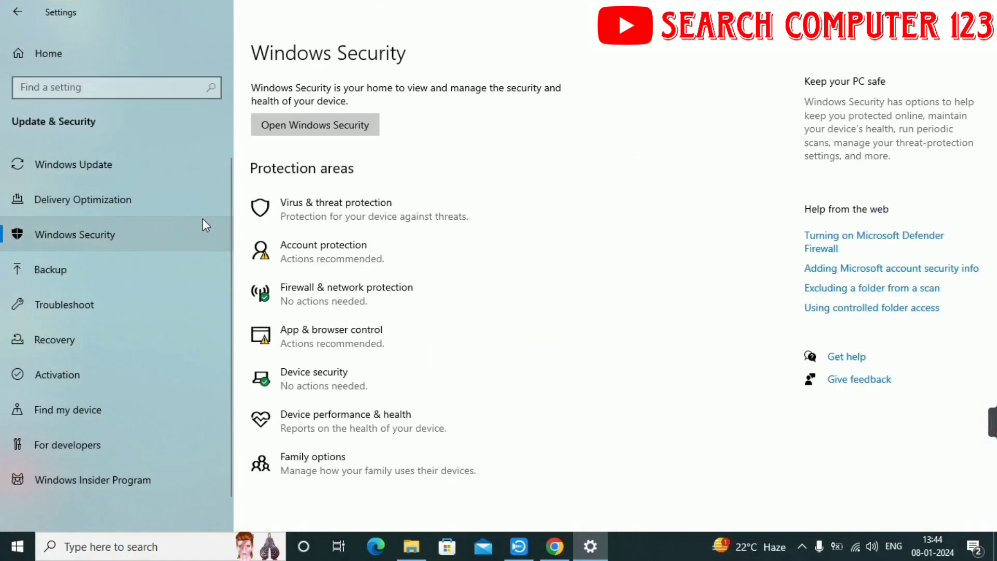
{"action": "left_click", "coordinate": [374, 215]}
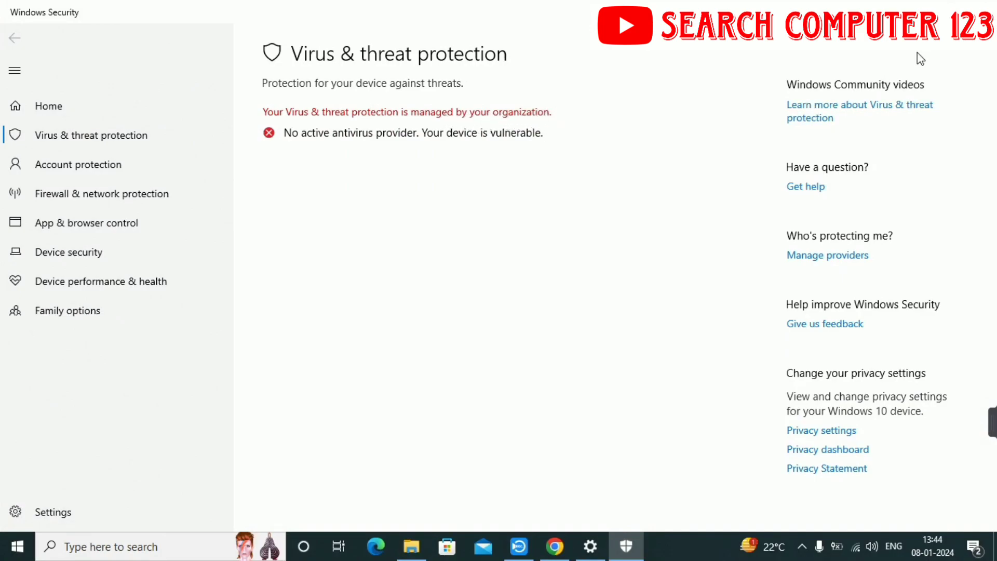
Step: Close Windows Security and Settings, and launch DefenderControl from its desktop shortcut, allowing it to run
{"action": "left_click", "coordinate": [990, 1]}
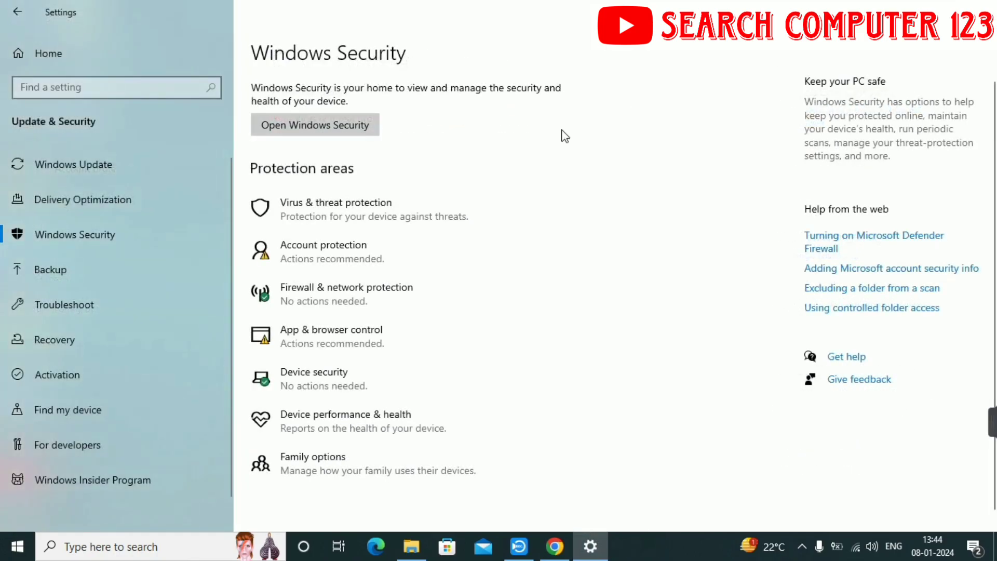
{"action": "left_click", "coordinate": [980, 1]}
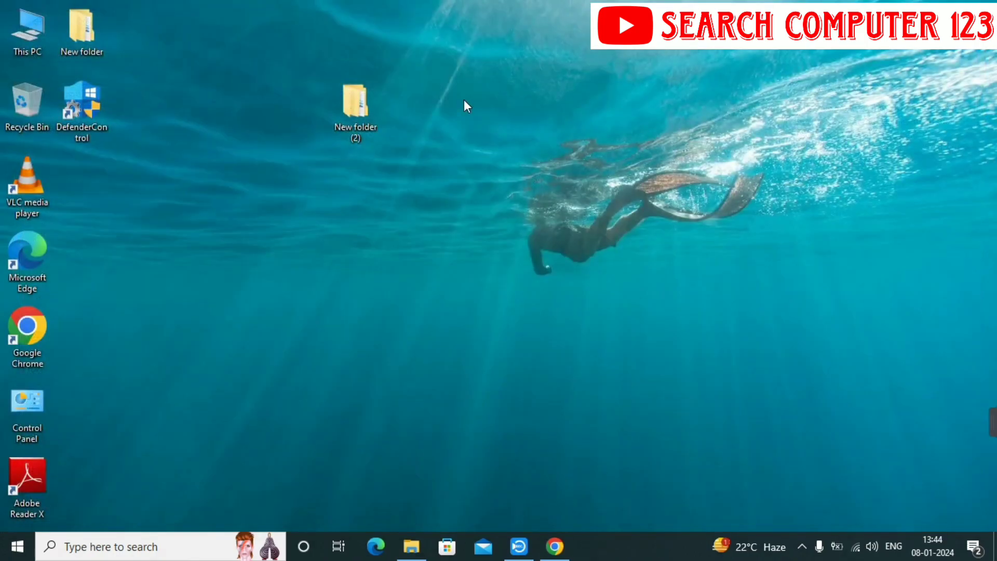
{"action": "left_click", "coordinate": [91, 128]}
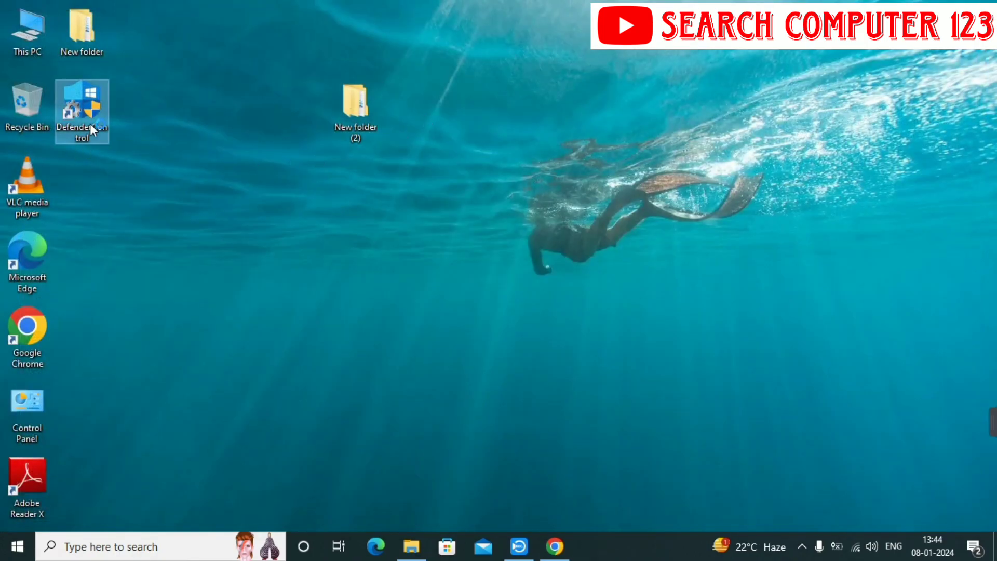
{"action": "left_click", "coordinate": [426, 381]}
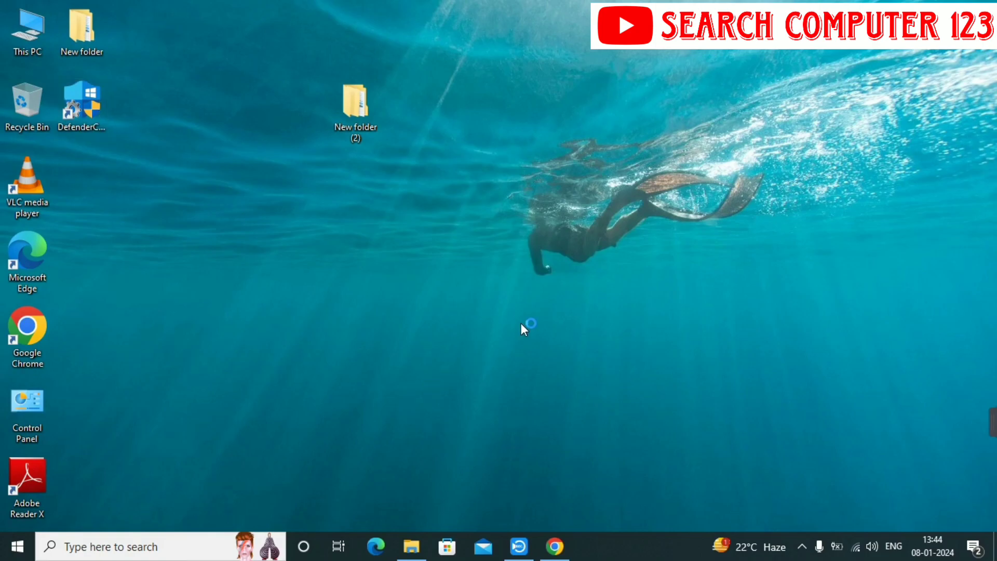
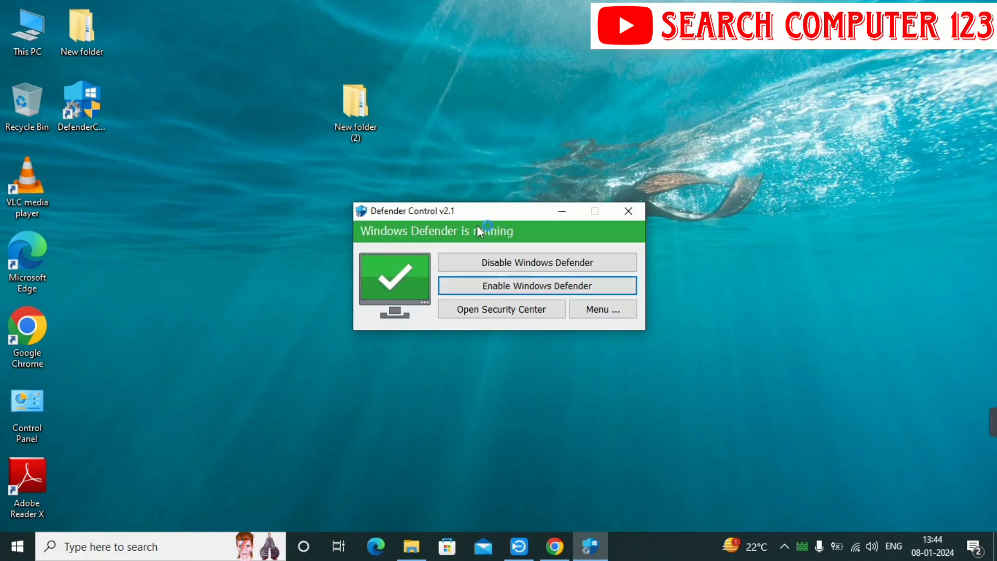
Step: Close the Defender Control v2.1 window and refresh the desktop
{"action": "left_click", "coordinate": [628, 211]}
{"action": "right_click", "coordinate": [361, 202]}
{"action": "left_click", "coordinate": [404, 246]}
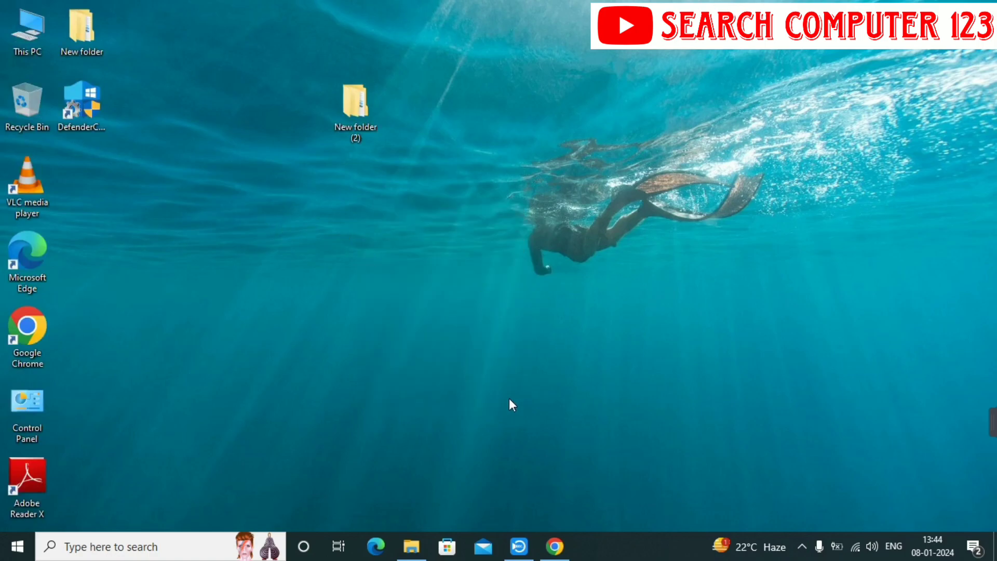
Step: Open Virus & threat protection in Windows Security through the Update & Security settings
{"action": "left_click", "coordinate": [17, 546]}
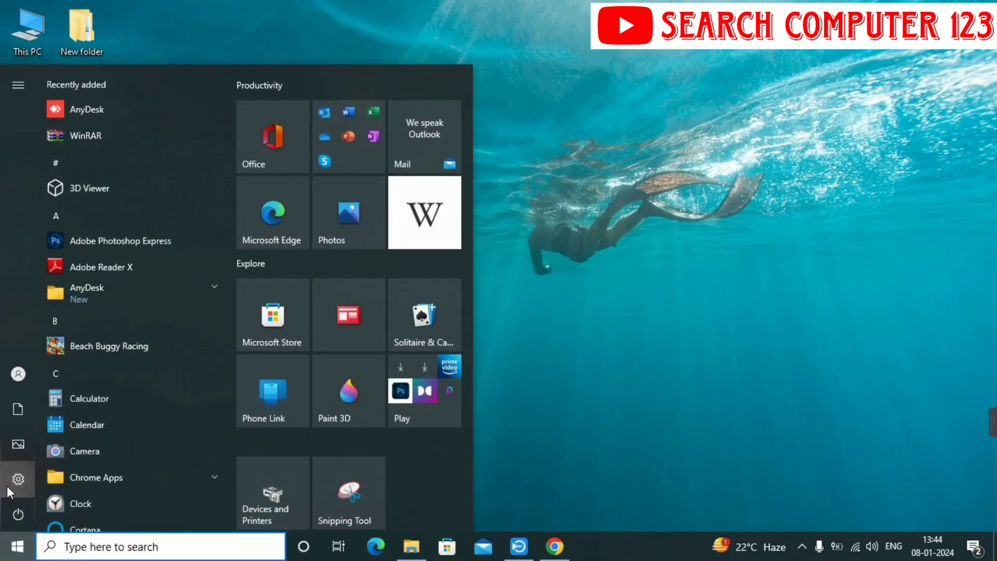
{"action": "left_click", "coordinate": [7, 486]}
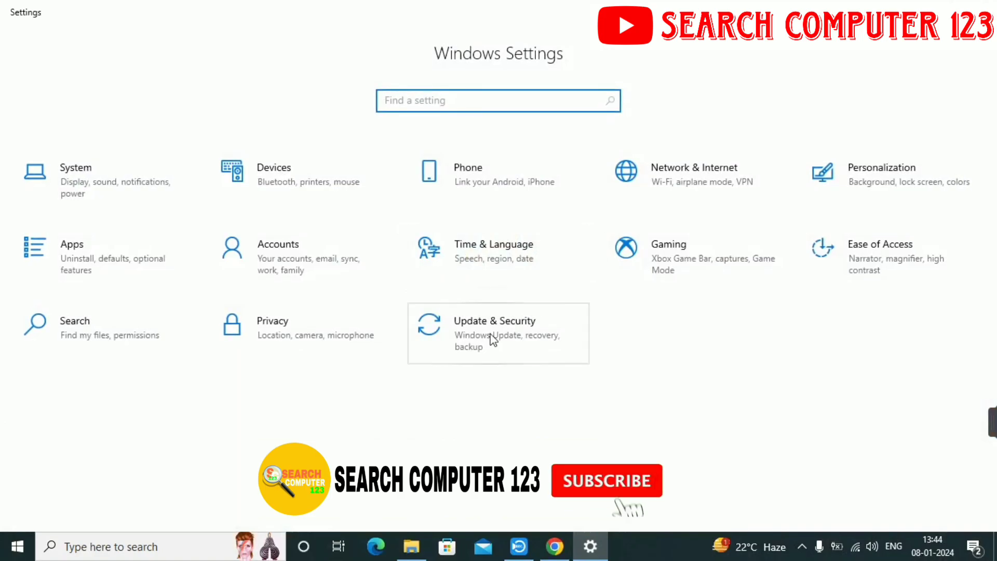
{"action": "left_click", "coordinate": [493, 340]}
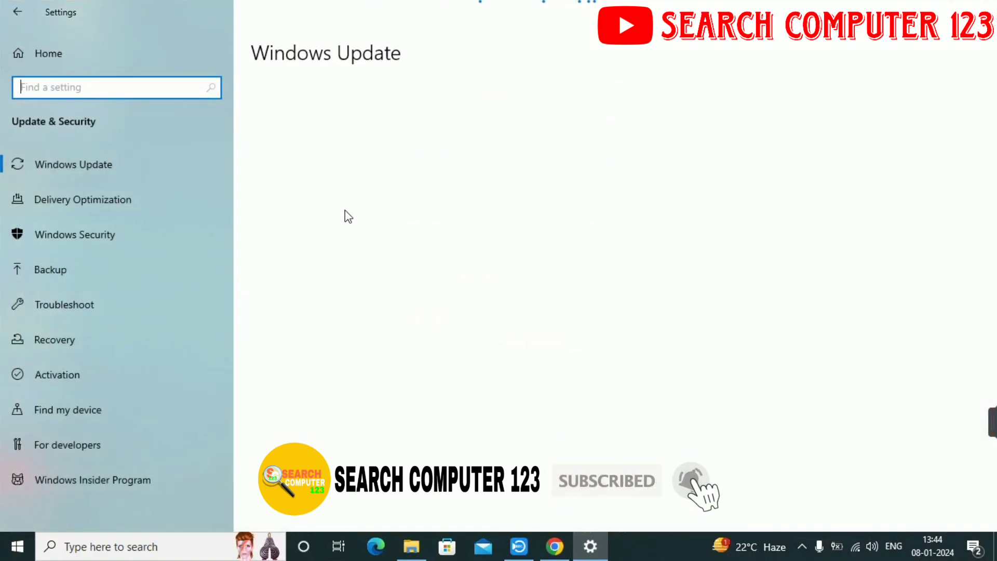
{"action": "left_click", "coordinate": [134, 233]}
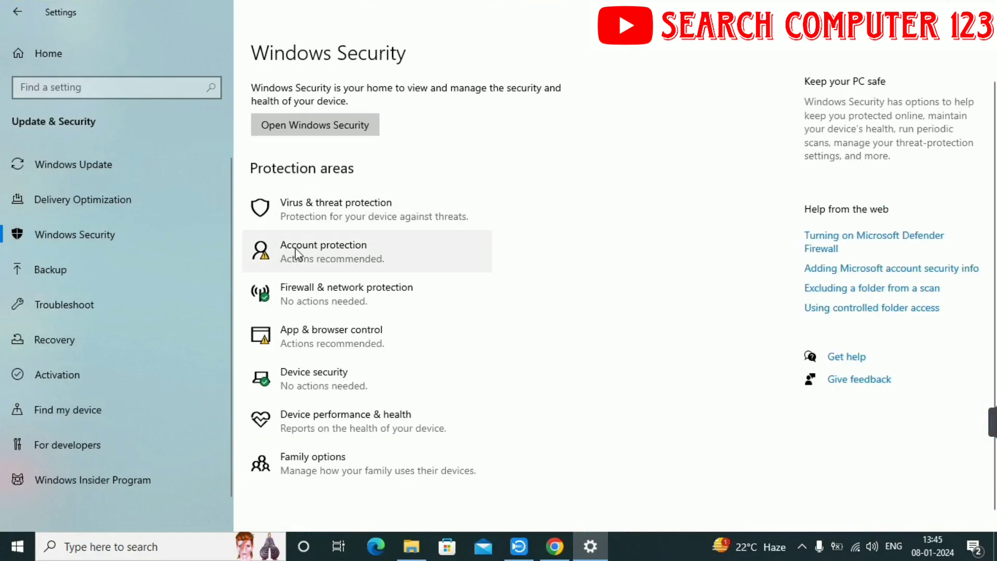
{"action": "left_click", "coordinate": [350, 216]}
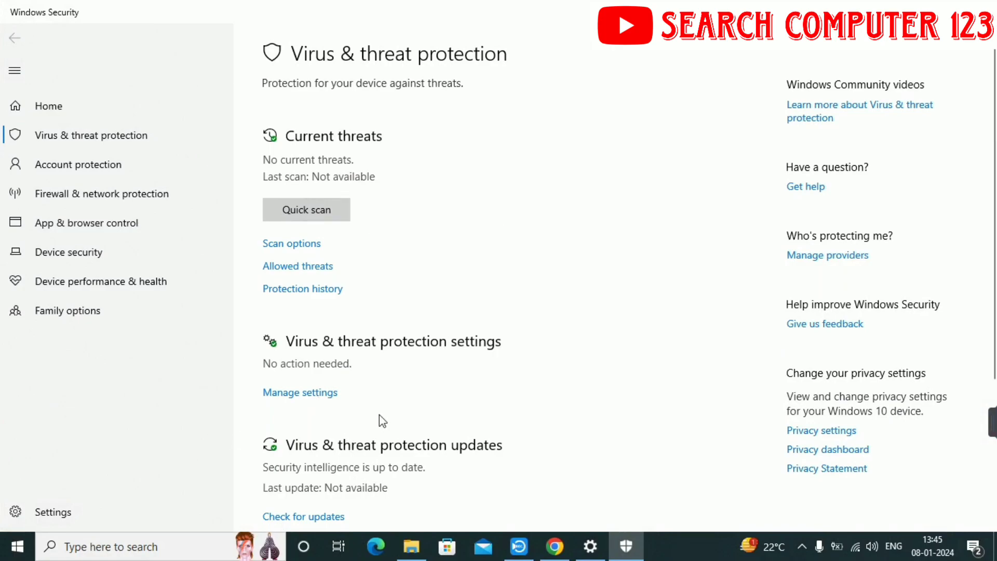
Step: Review the Virus & threat protection settings, including real-time and cloud-delivered protection, and close Windows Security and Settings
{"action": "left_click", "coordinate": [304, 394]}
{"action": "scroll", "coordinate": [432, 311], "scroll_direction": "down", "scroll_amount": 2}
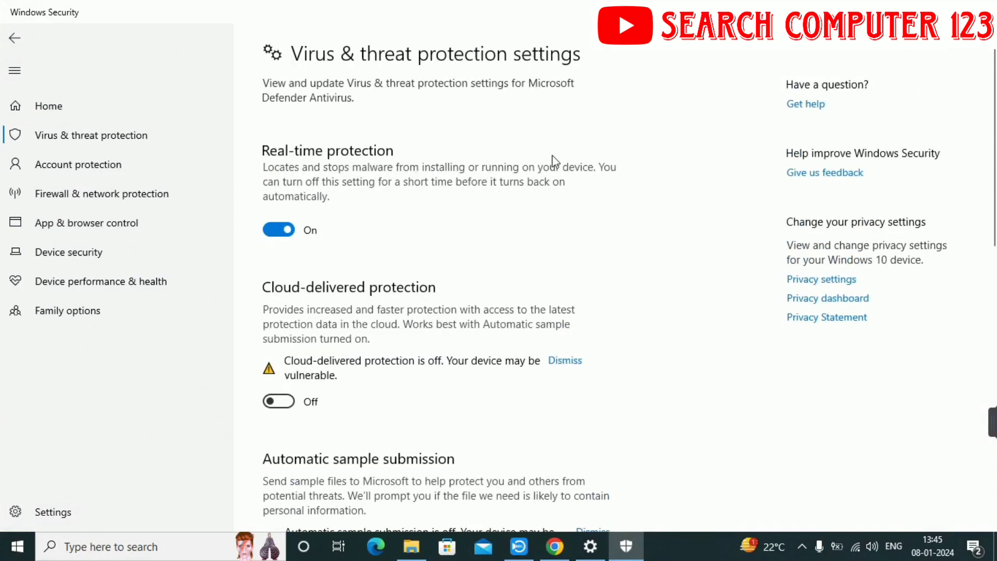
{"action": "scroll", "coordinate": [514, 234], "scroll_direction": "down", "scroll_amount": 5}
{"action": "scroll", "coordinate": [496, 260], "scroll_direction": "up", "scroll_amount": 5}
{"action": "left_click", "coordinate": [980, 10]}
{"action": "key", "text": "alt+F4"}
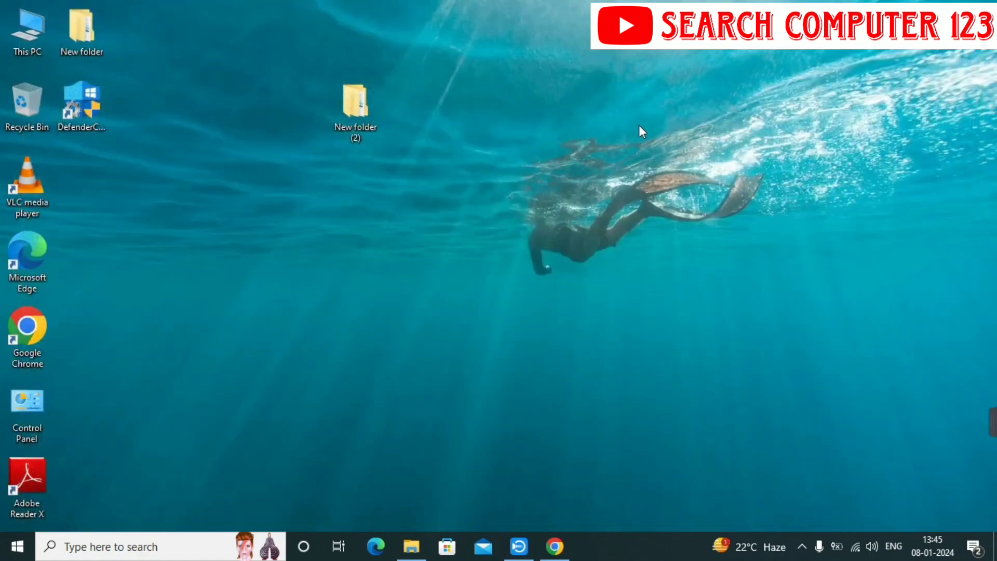
Step: Move the DefenderControl shortcut to the empty desktop area diagonally below New folder, and refresh the desktop
{"action": "left_click_drag", "start_coordinate": [85, 105], "coordinate": [191, 190]}
{"action": "right_click", "coordinate": [322, 206]}
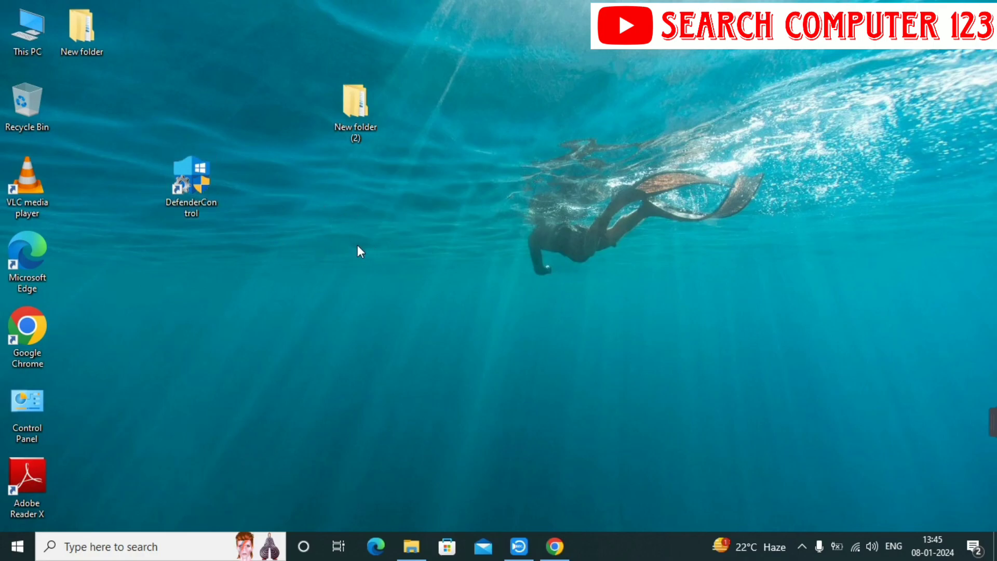
{"action": "left_click", "coordinate": [413, 251]}
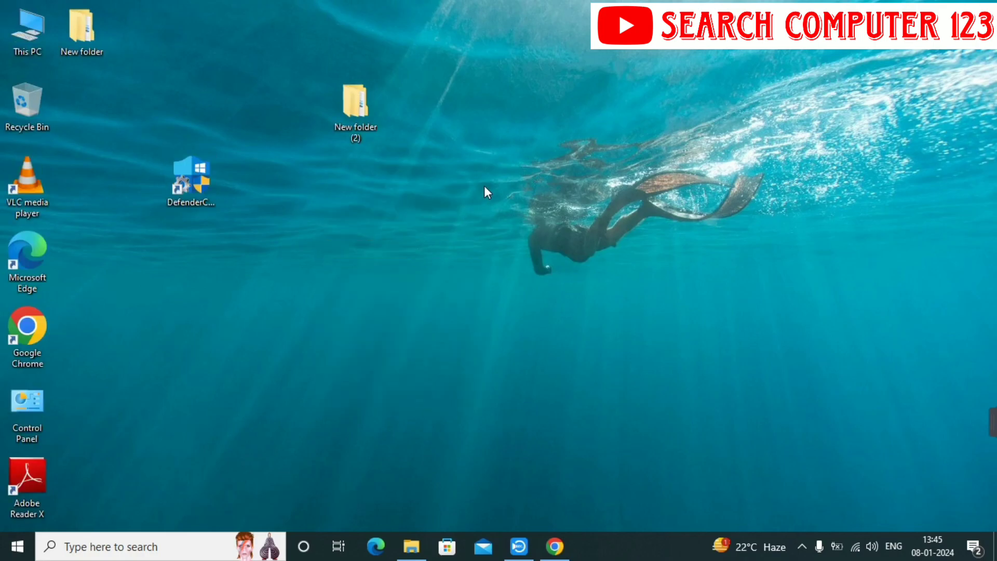